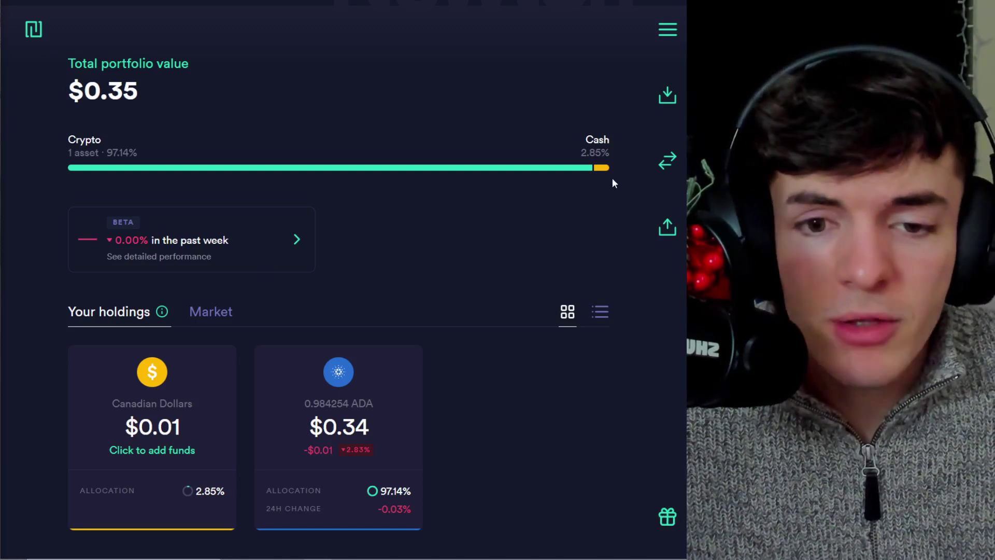
- Start a Crypto to Wallet withdrawal in Newton
click(668, 229)
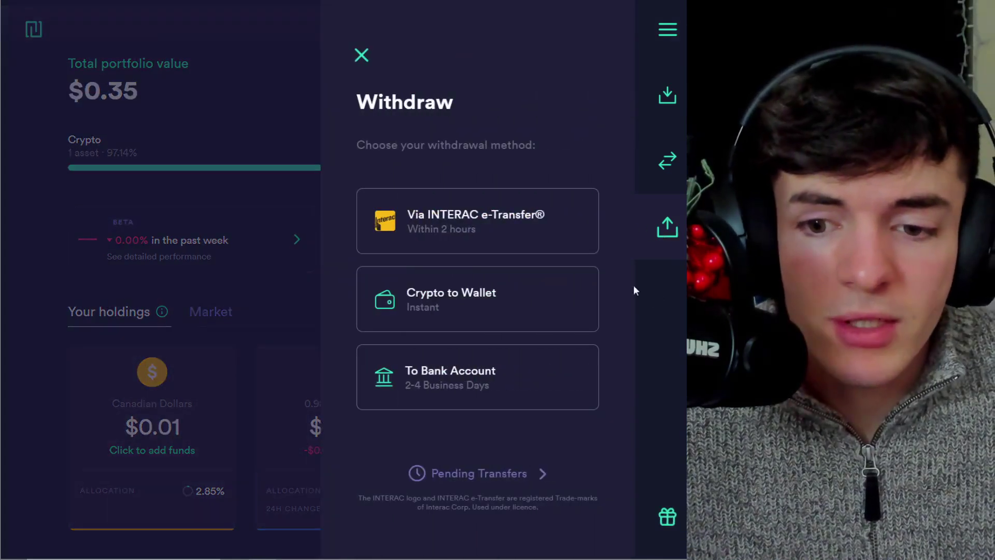
click(512, 293)
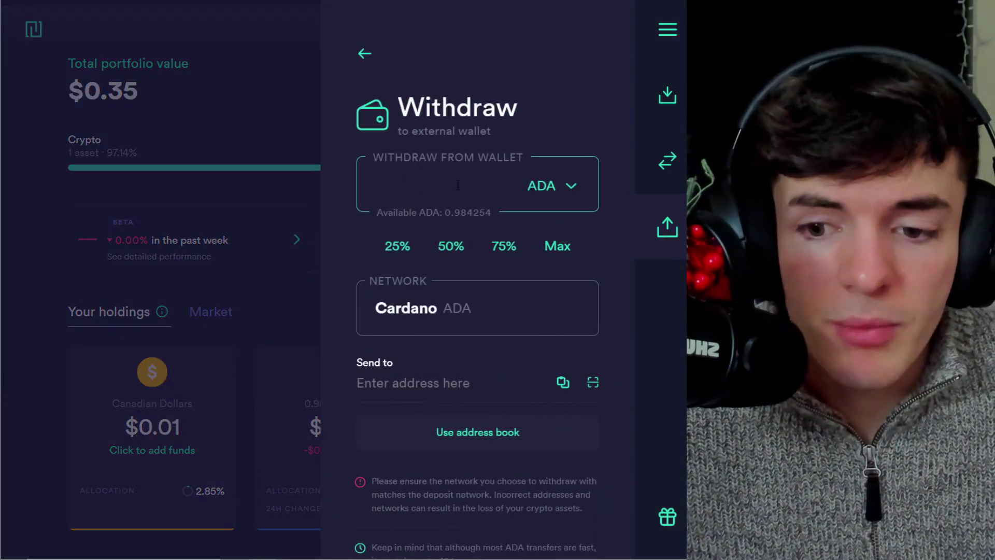
click(415, 383)
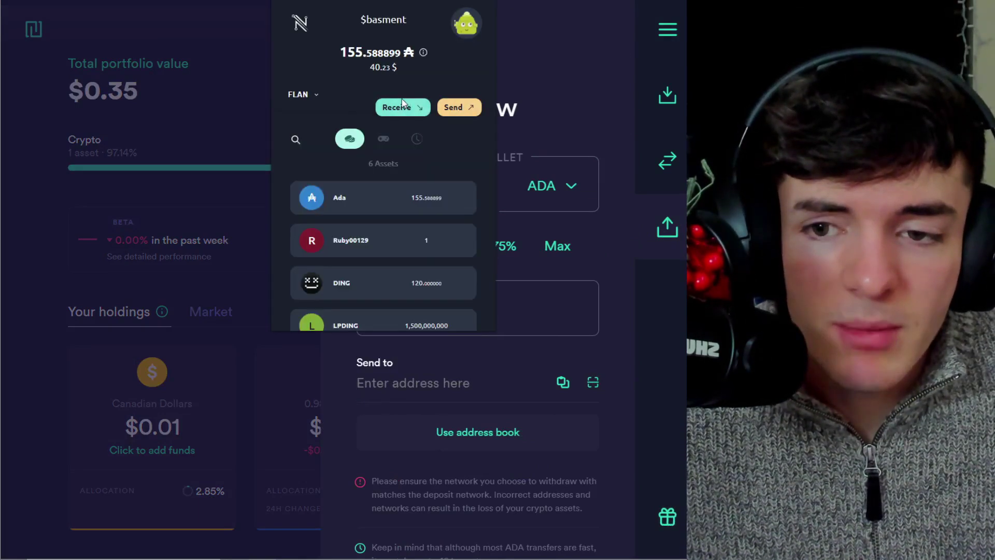
- Paste the Nami wallet's receiving address as destination and withdraw the maximum 0.984254 ADA
click(404, 107)
click(424, 260)
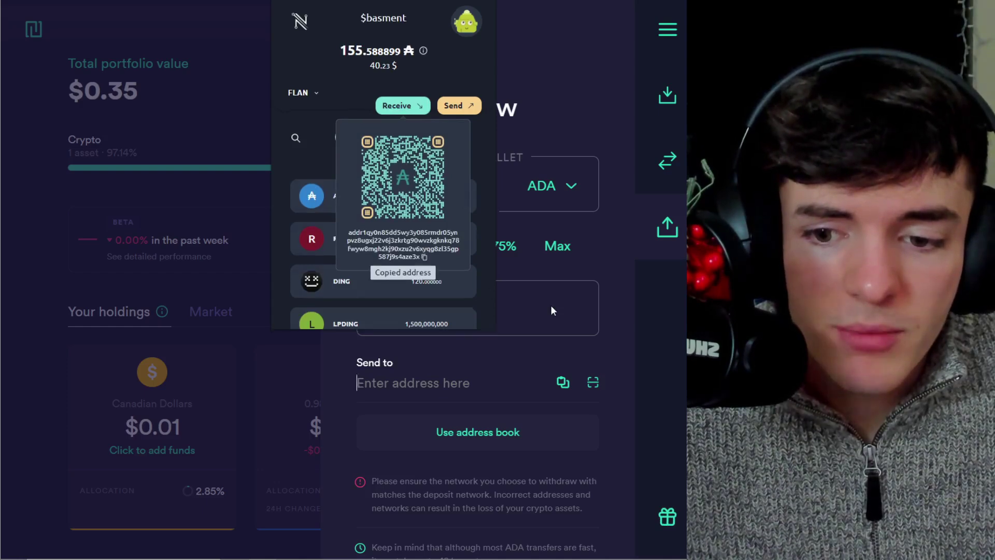
click(480, 319)
click(409, 383)
key(ctrl+v)
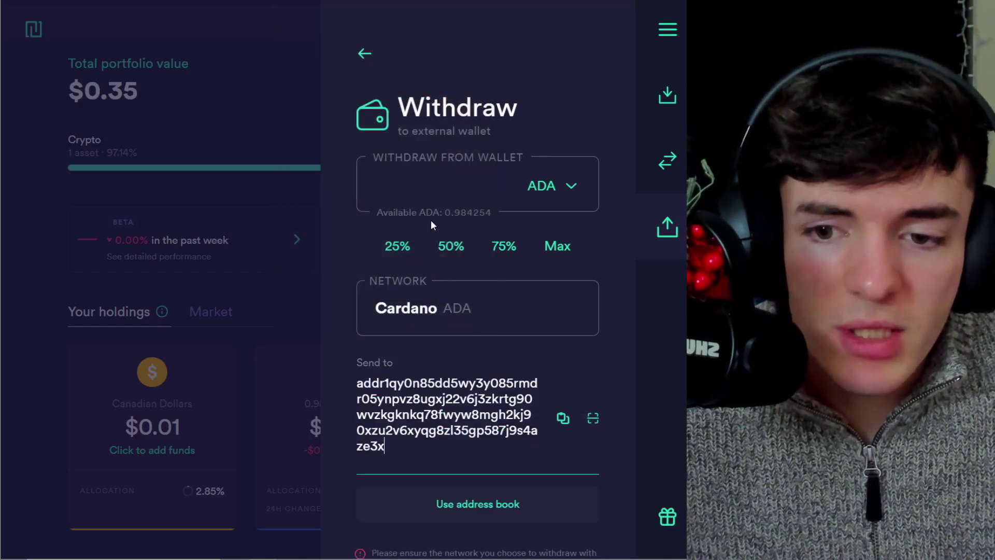
click(435, 197)
click(563, 244)
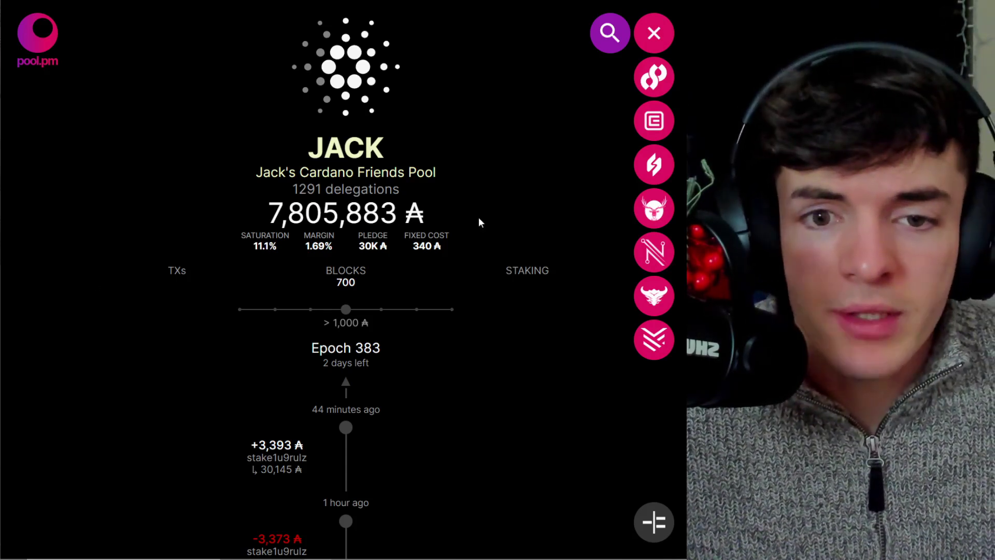
- Collapse the join-wallet list and open the NUFI pool's page from pool search
click(653, 34)
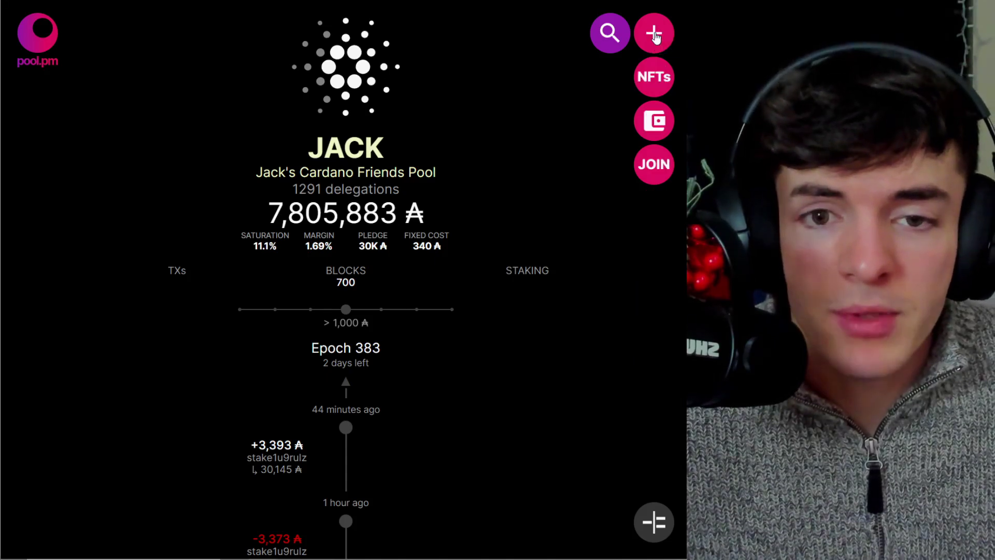
click(606, 36)
click(288, 358)
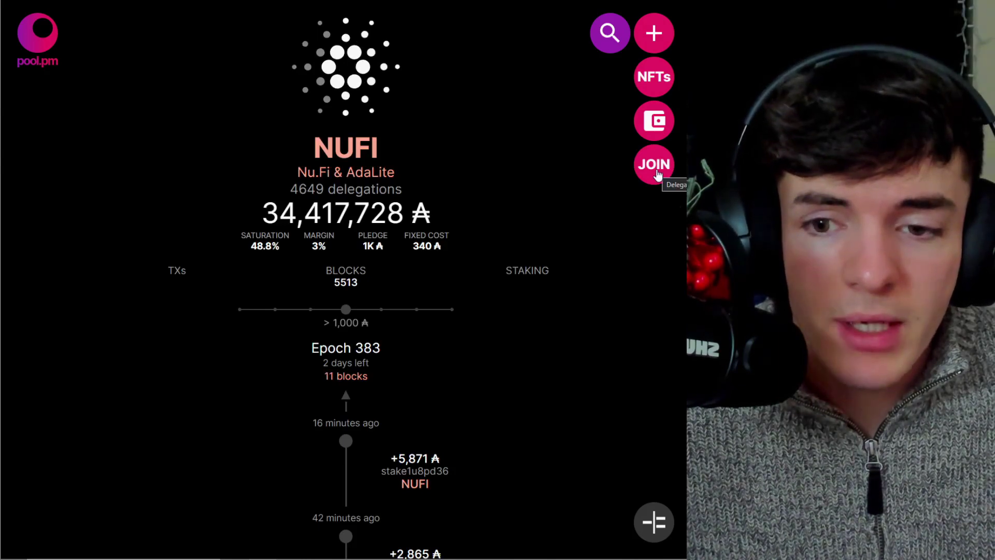
- Search for 'jack', open the JACK pool page and show its join wallets
click(602, 46)
text(jack)
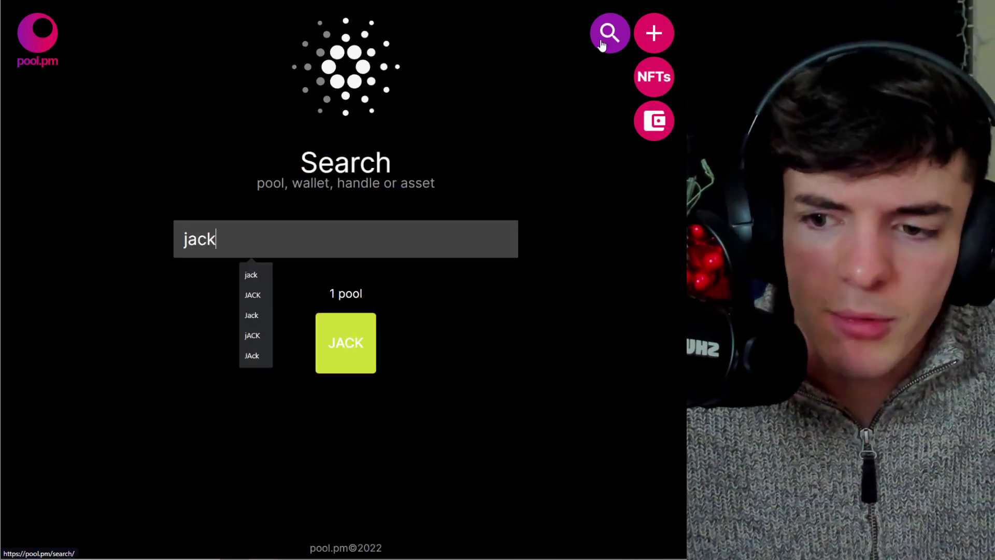
click(336, 337)
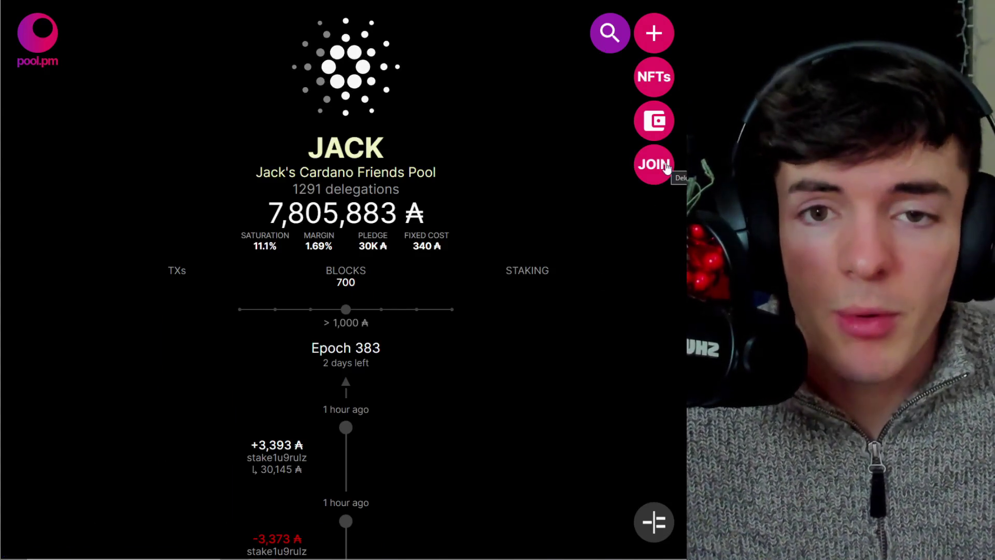
click(666, 166)
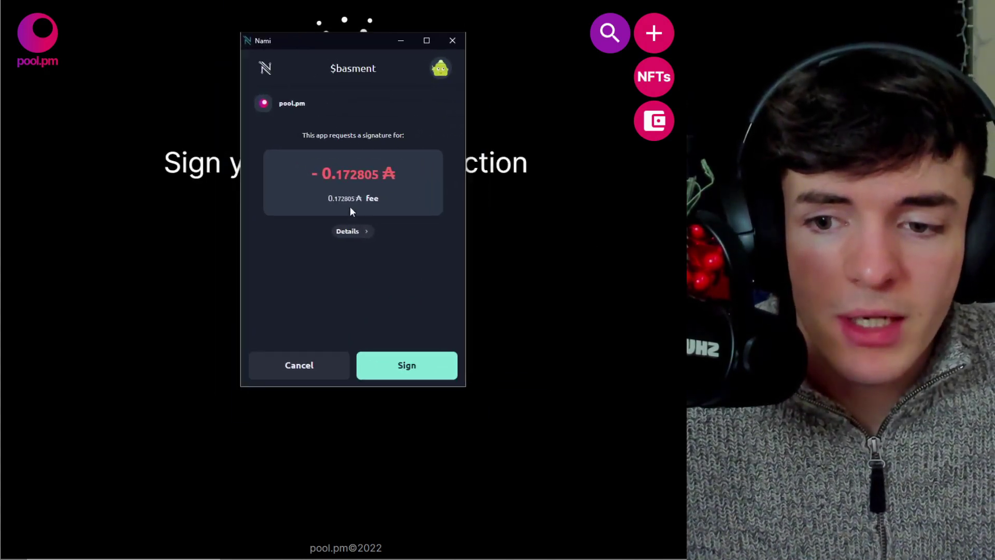
- Review the JACK delegation details, then sign with the Nami password, approving the 0.172805 ADA fee
click(352, 231)
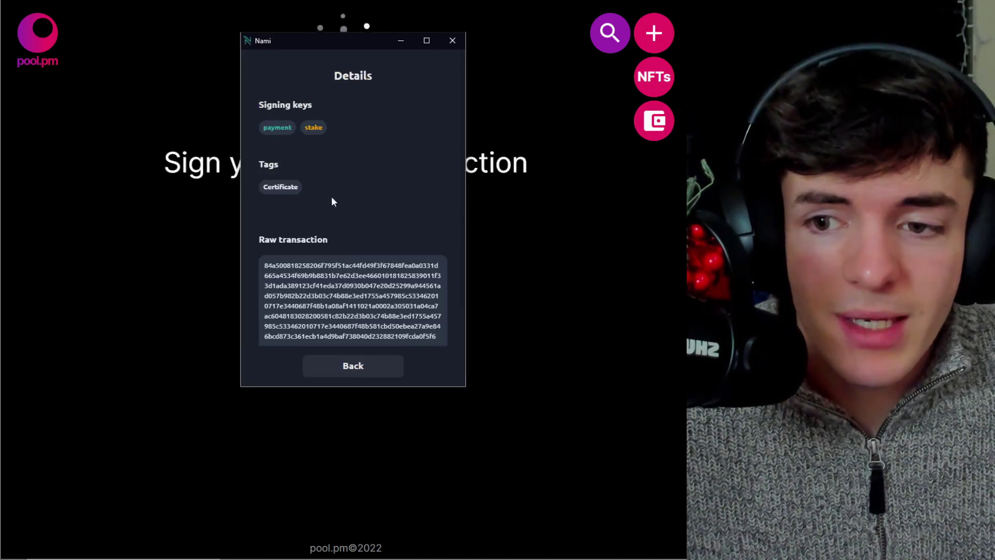
click(358, 364)
click(406, 364)
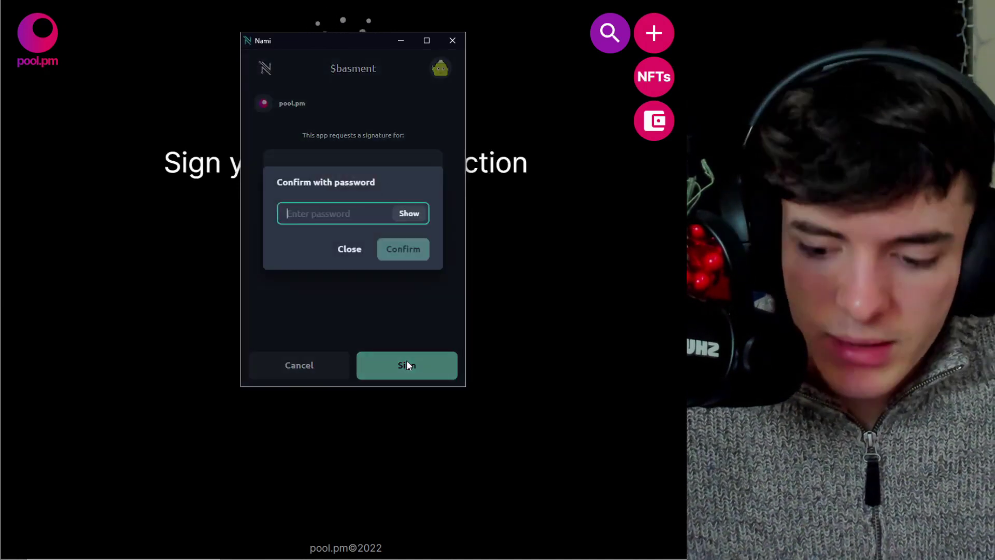
text(••••••••••)
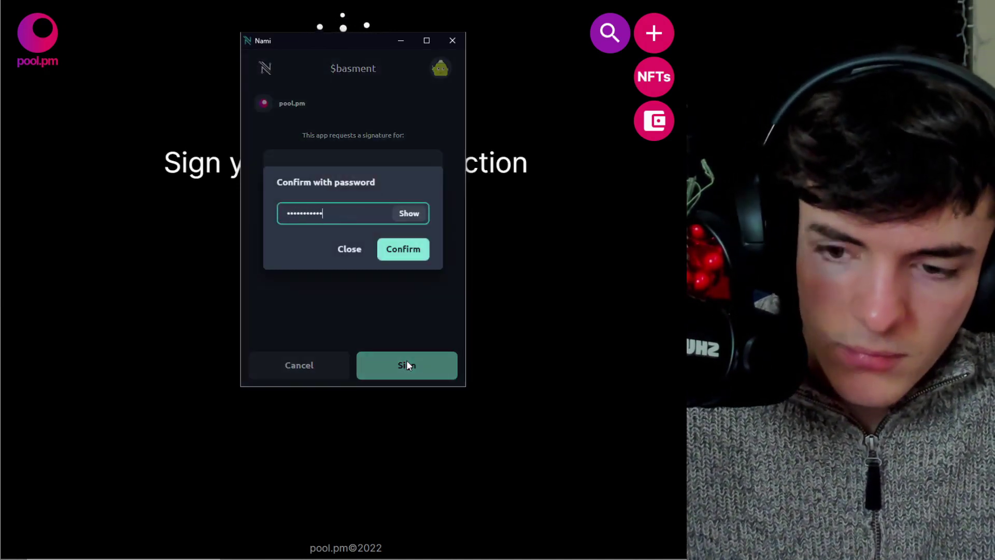
key(Return)
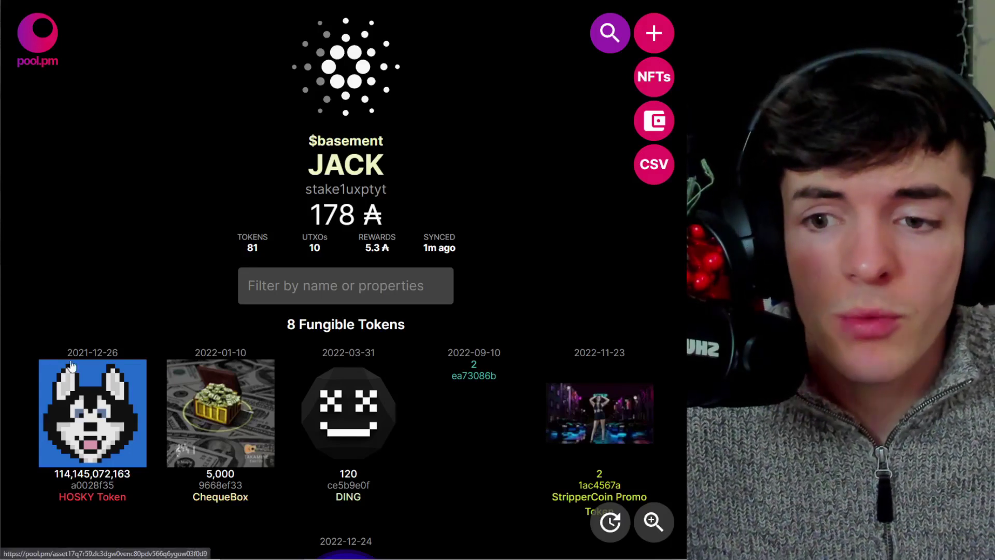
- Check in Nami that the wallet is delegated to JACK and view its 5.3 ADA rewards
mouse_move(433, 149)
mouse_down()
mouse_move(397, 164)
mouse_move(328, 165)
mouse_up()
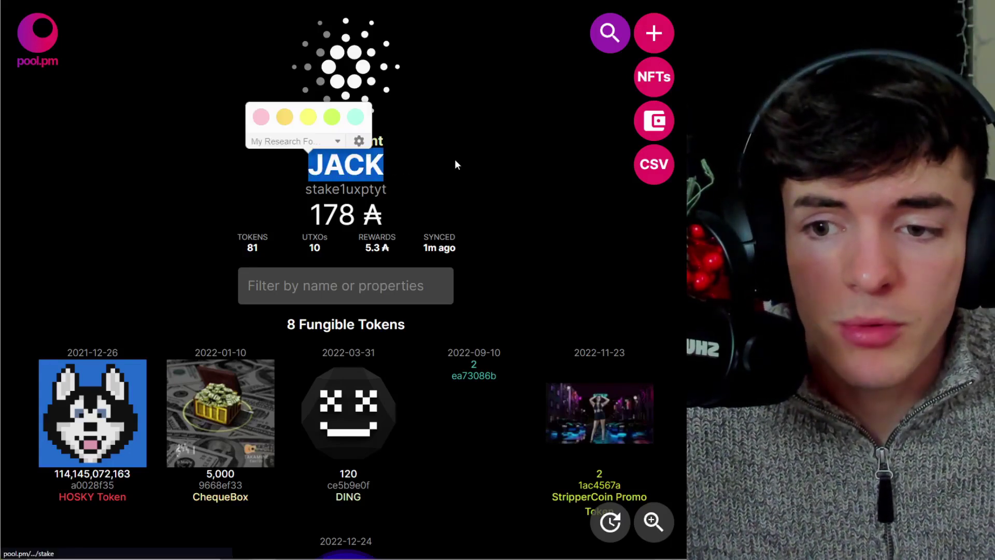
click(549, 104)
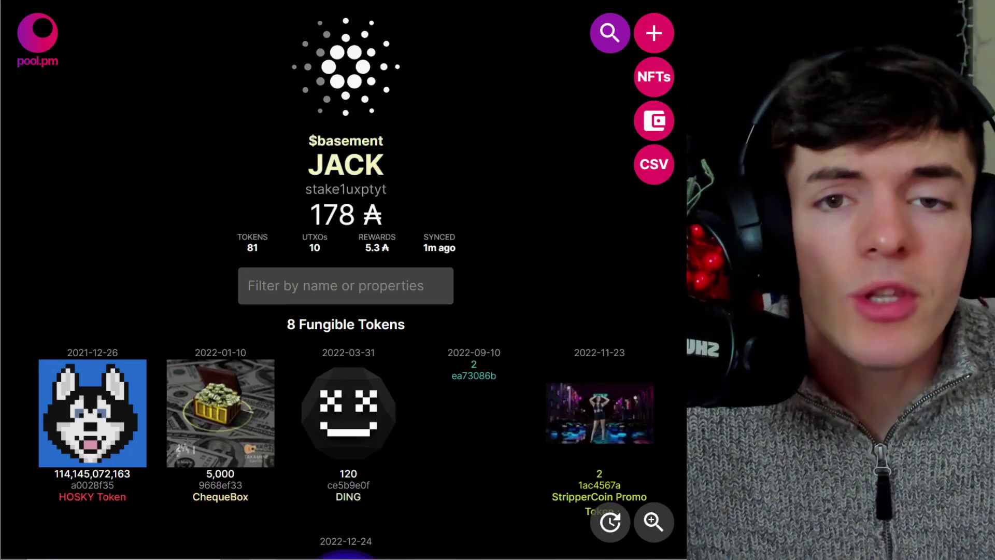
click(523, 1)
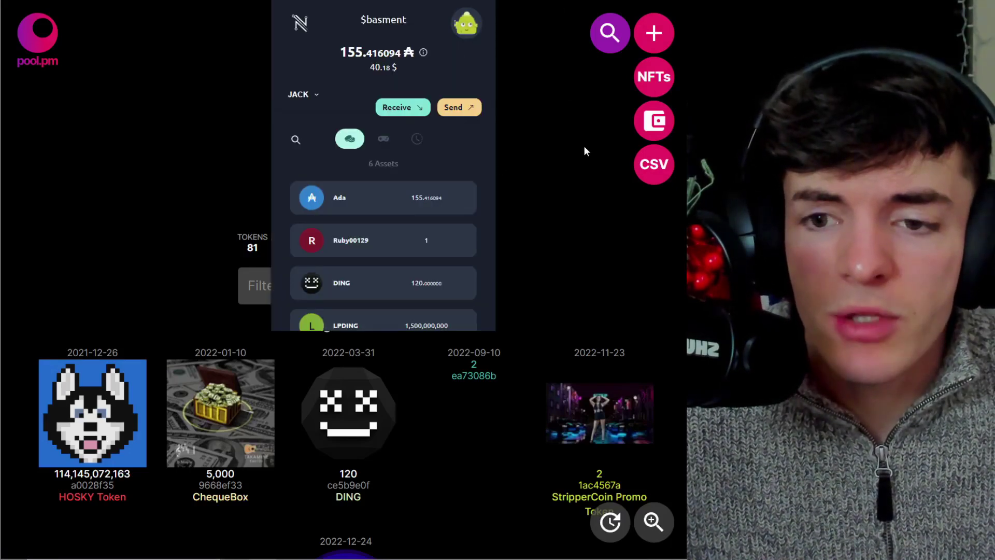
click(312, 96)
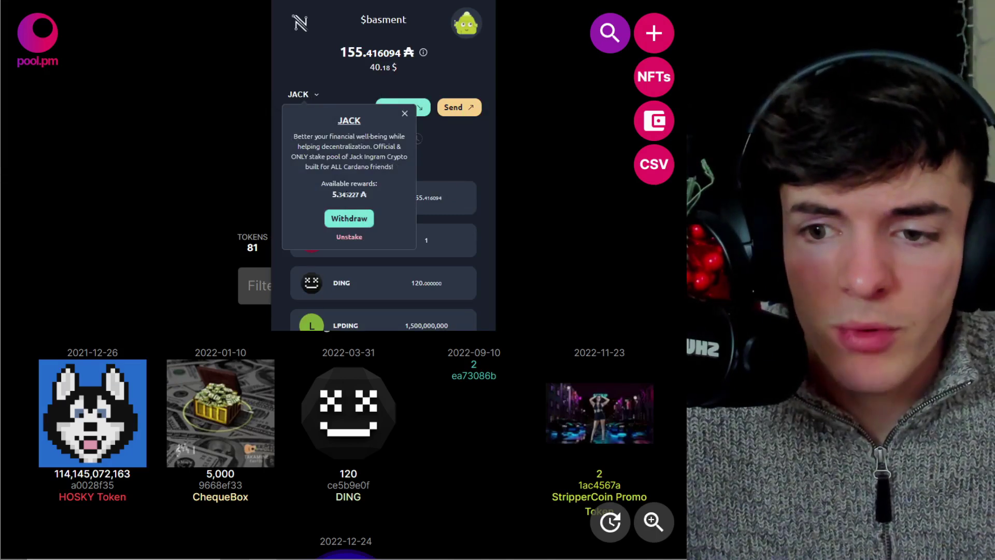
click(336, 79)
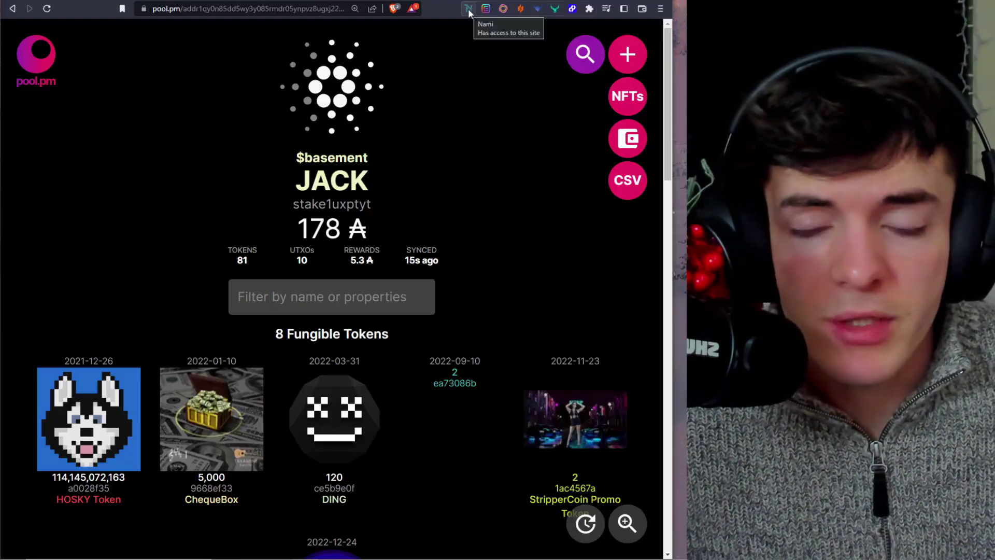
click(468, 8)
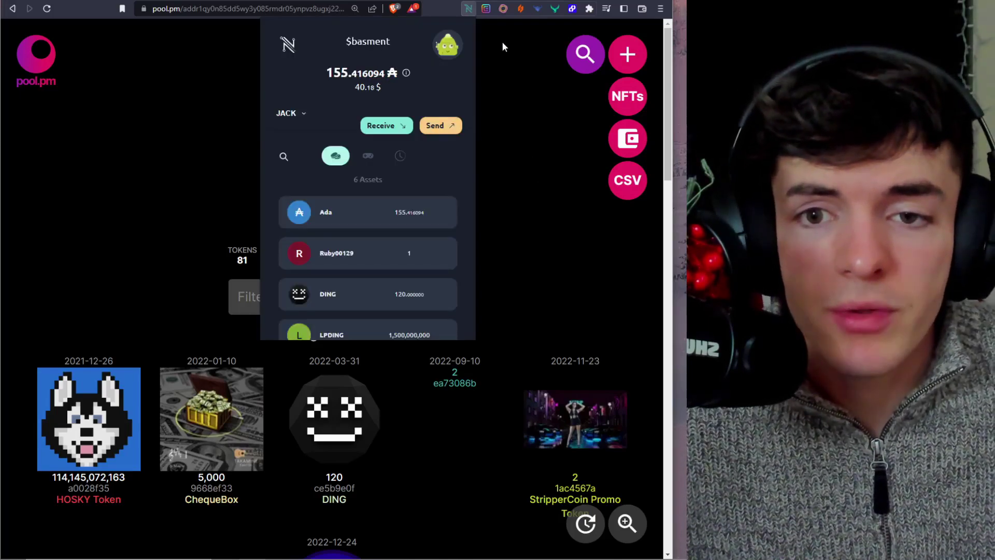
- In Eternl's staking section, filter pools by 'jack' and start delegating to TetonBlocks
click(481, 9)
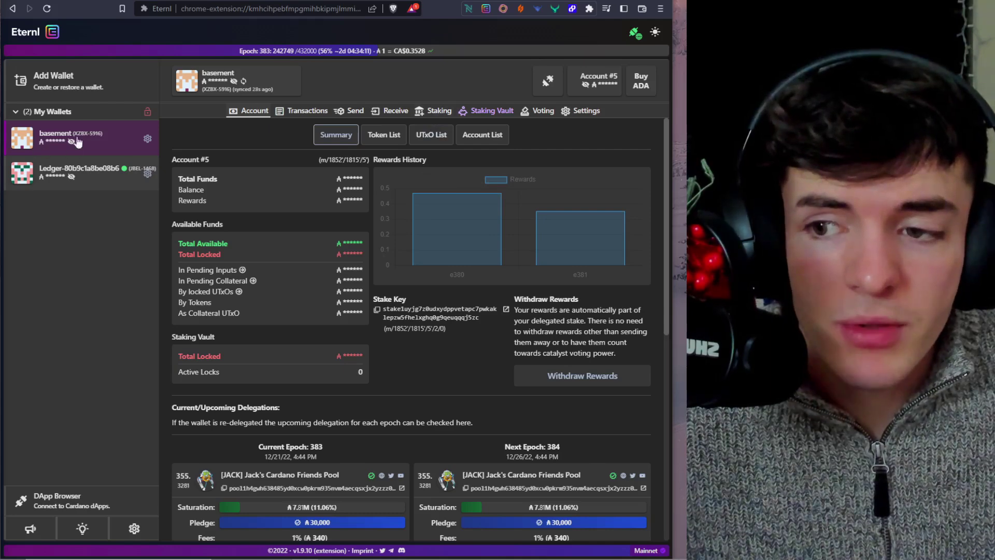
click(440, 114)
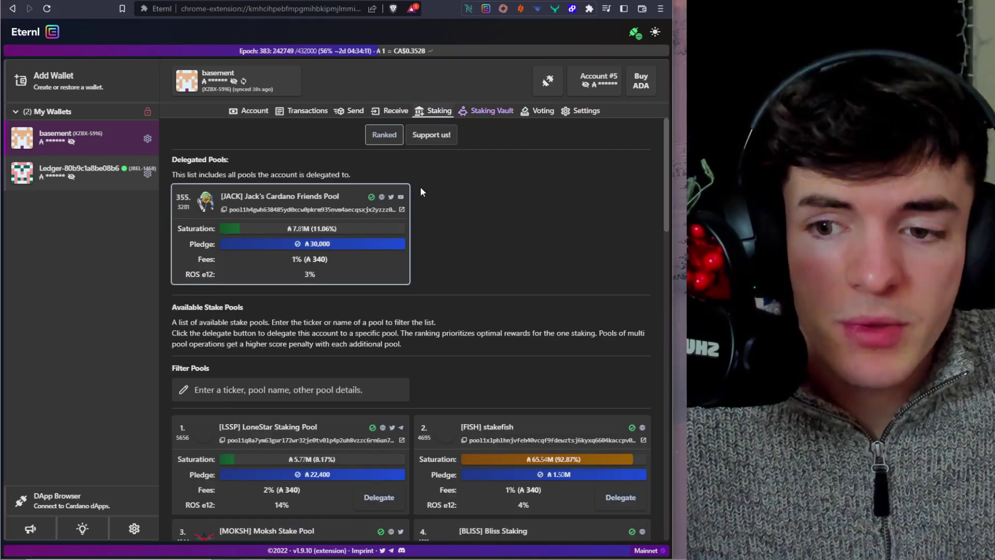
scroll(553, 226, down, 1)
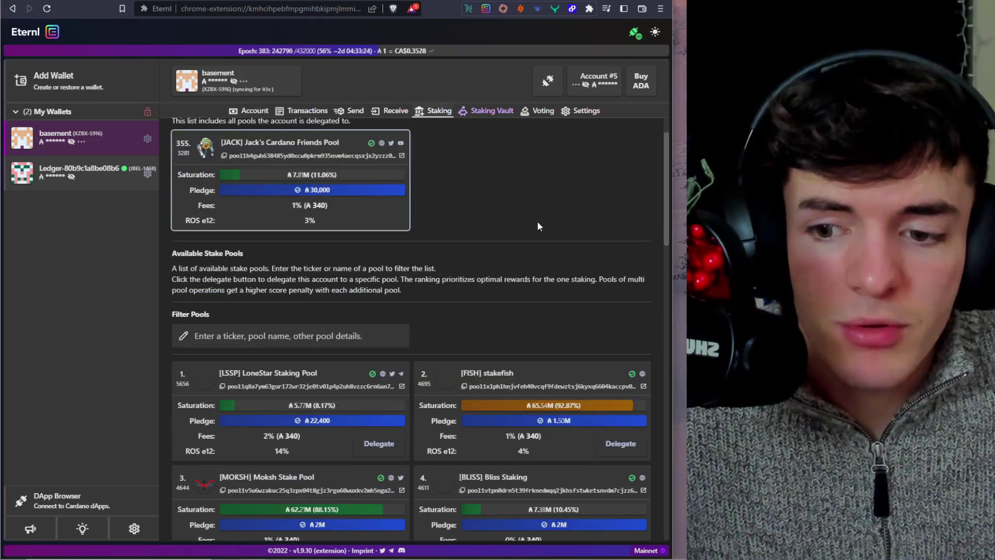
click(344, 324)
text(jack)
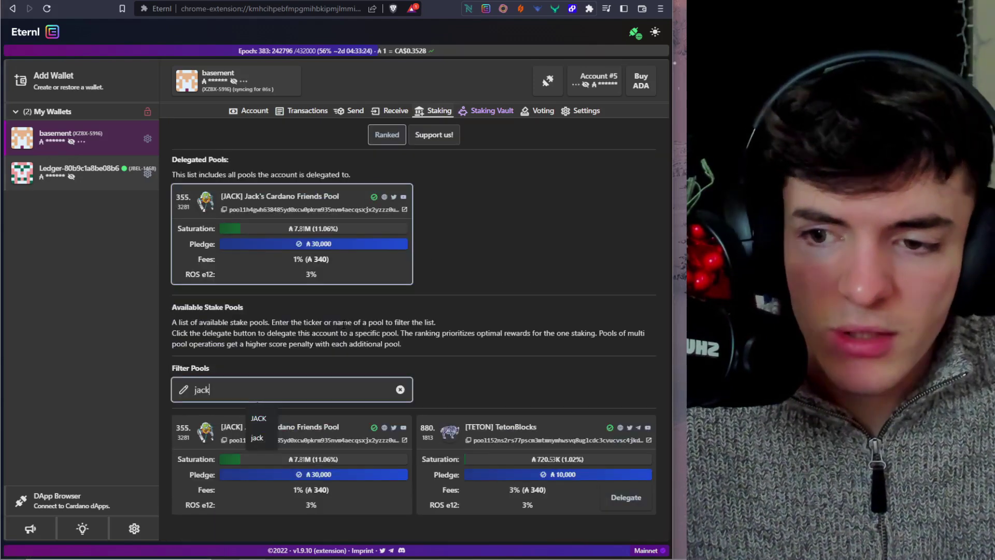
click(273, 219)
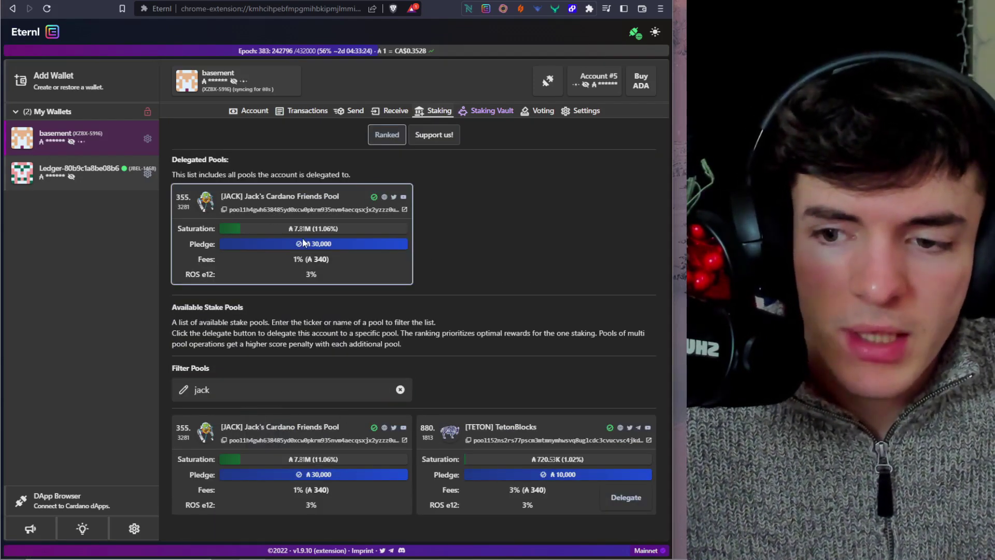
double_click(318, 386)
click(627, 499)
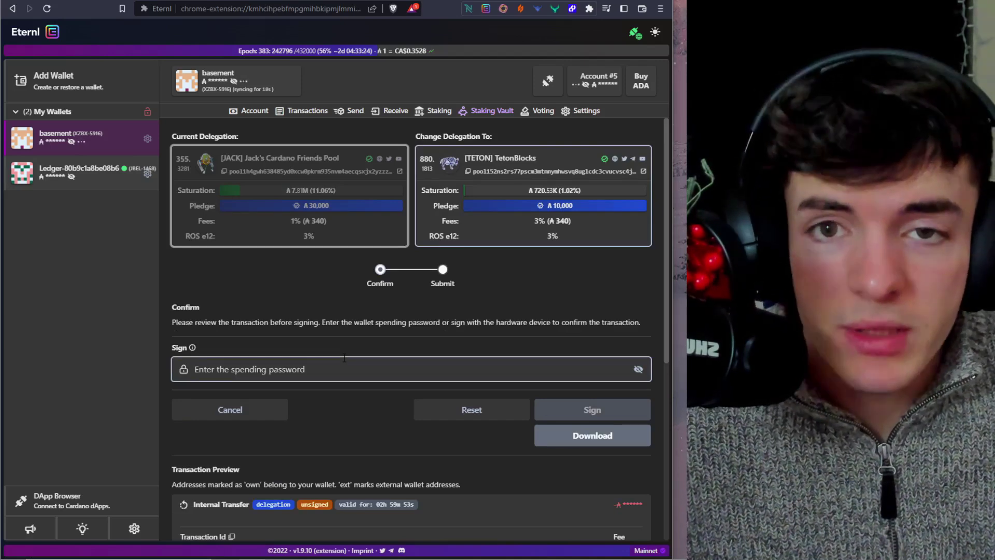
- Cancel the TetonBlocks redelegation, returning to Eternl's staking page with JACK still delegated
click(434, 113)
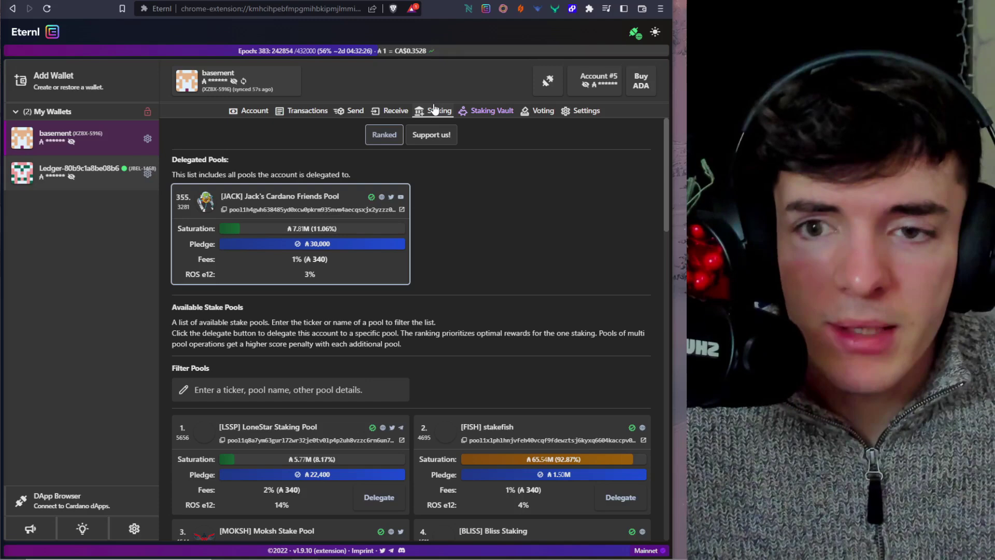
- Open Lace in a full tab, go to Staking and view Apex Cardano Pool's details
click(503, 9)
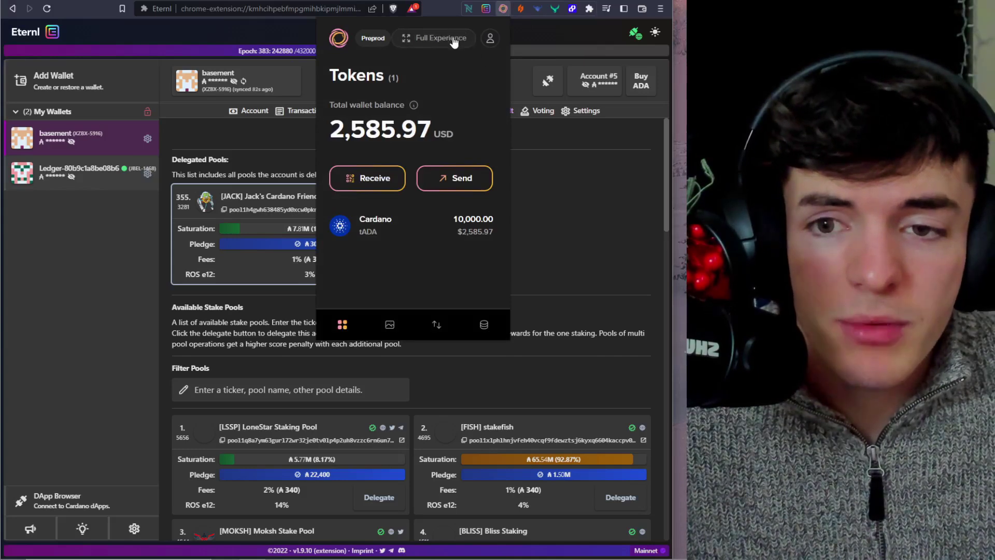
click(464, 39)
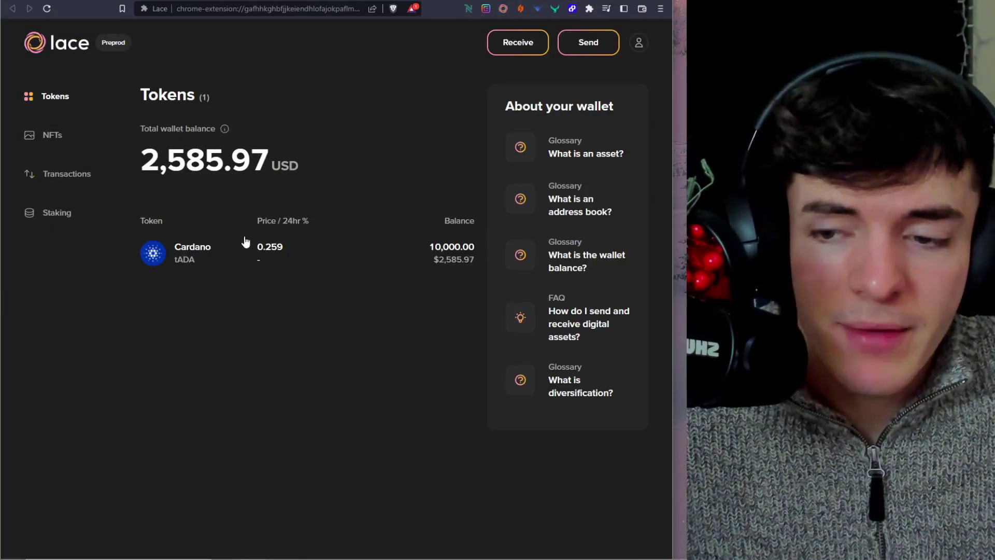
click(55, 213)
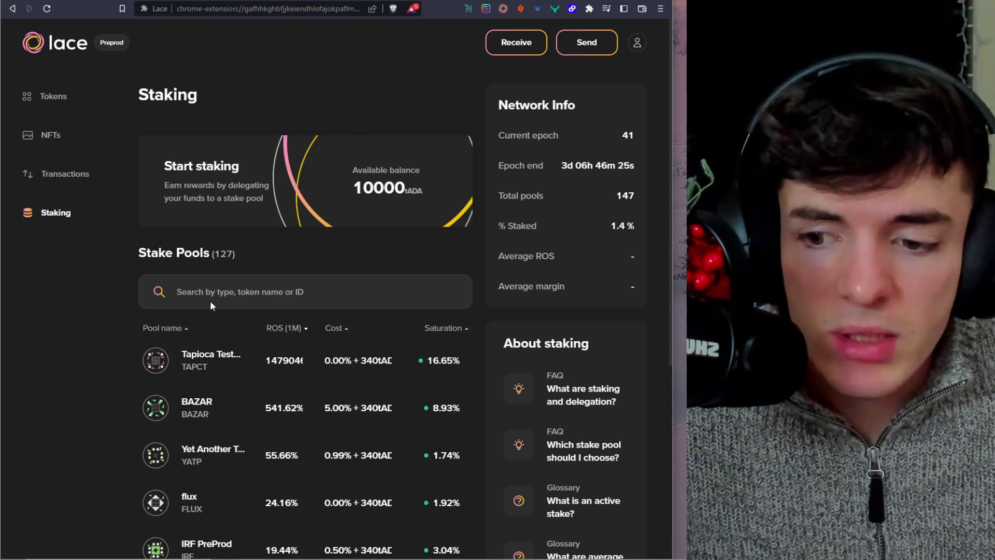
scroll(223, 295, down, 1)
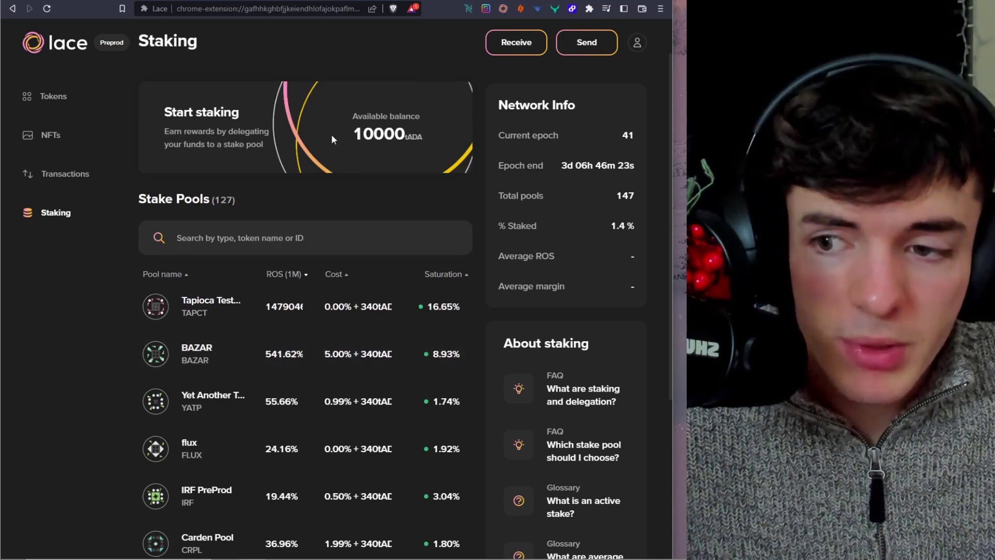
scroll(265, 299, down, 4)
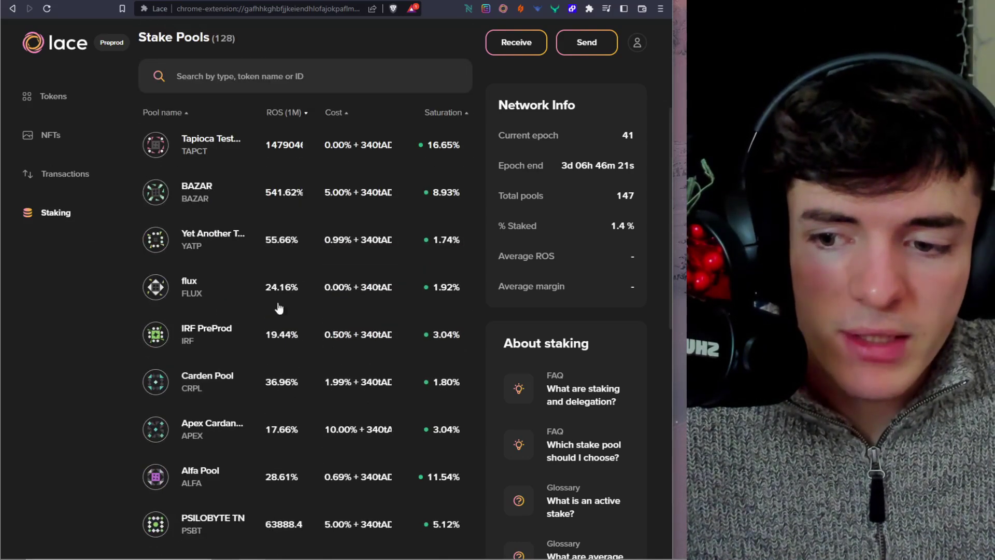
click(254, 377)
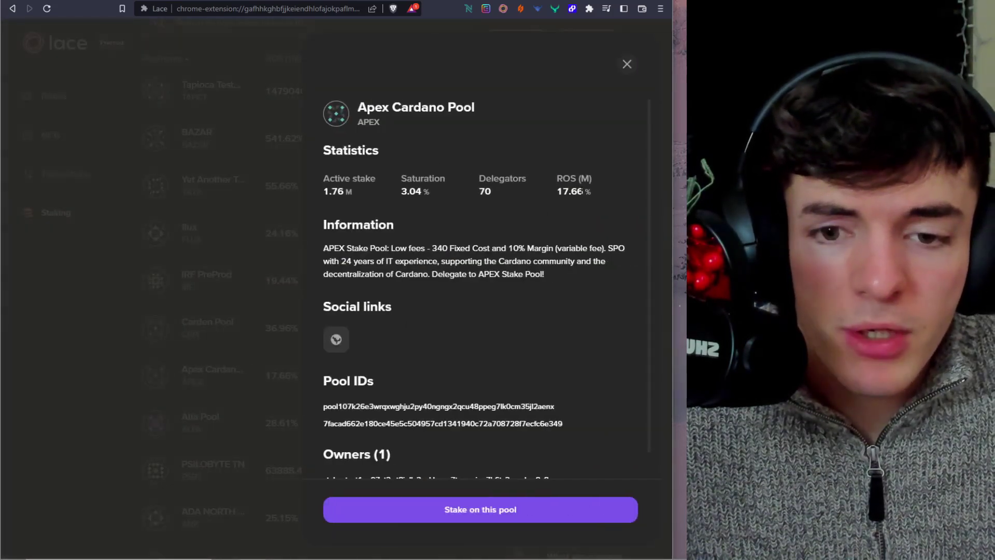
- Review the Apex Cardano Pool details, including its 17.66% ROS
drag(591, 191, 557, 192)
click(417, 186)
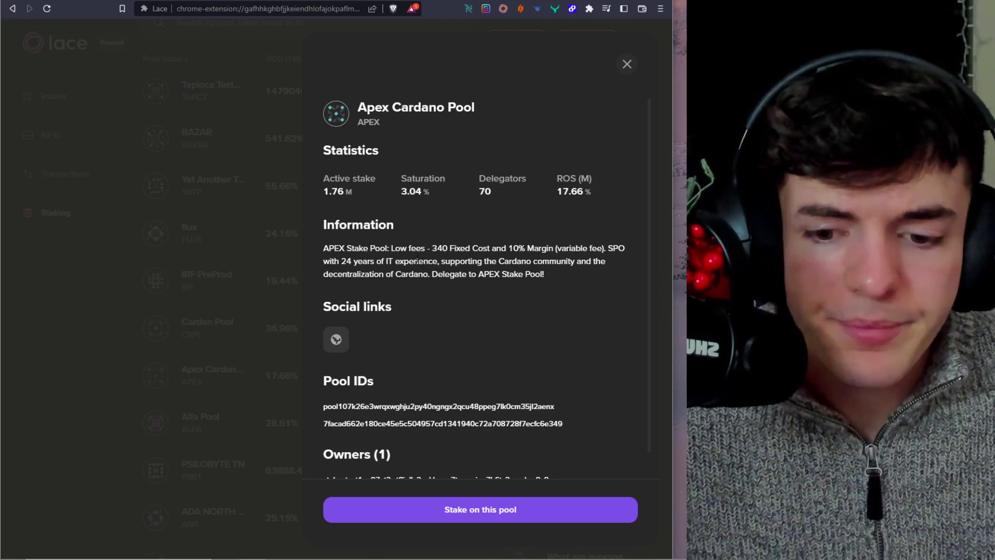
scroll(409, 256, down, 1)
scroll(451, 347, up, 1)
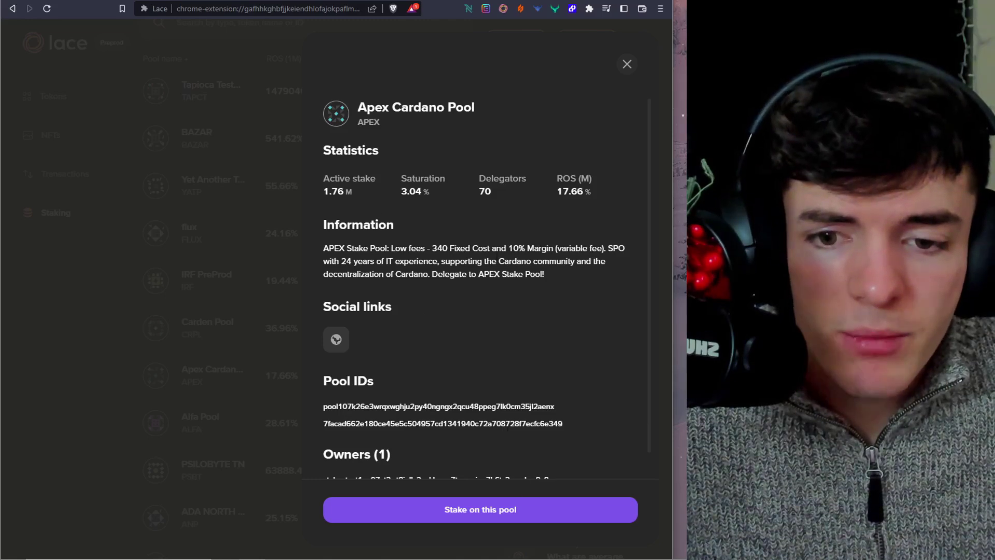
- Stake the 10000 tADA on Apex Cardano Pool and close the success message
click(512, 499)
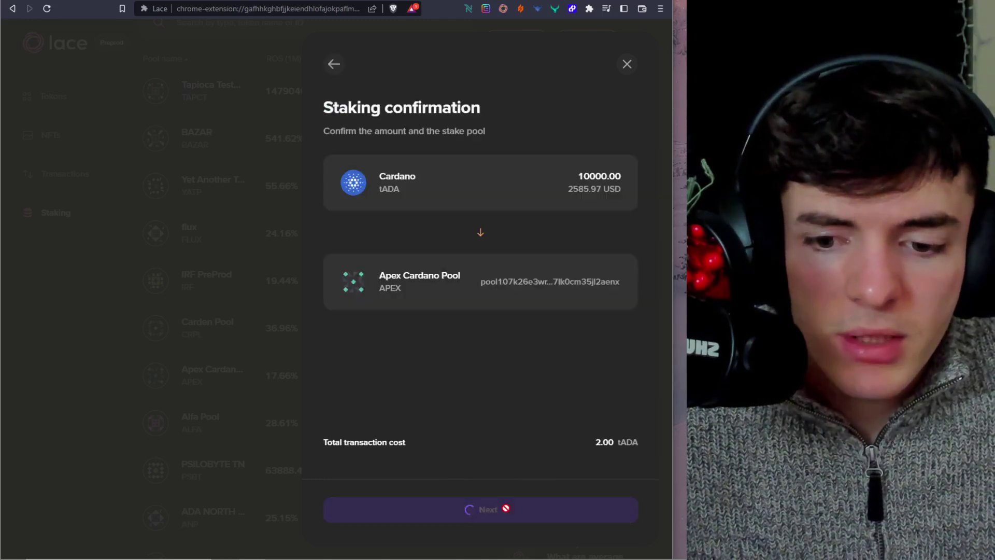
click(496, 512)
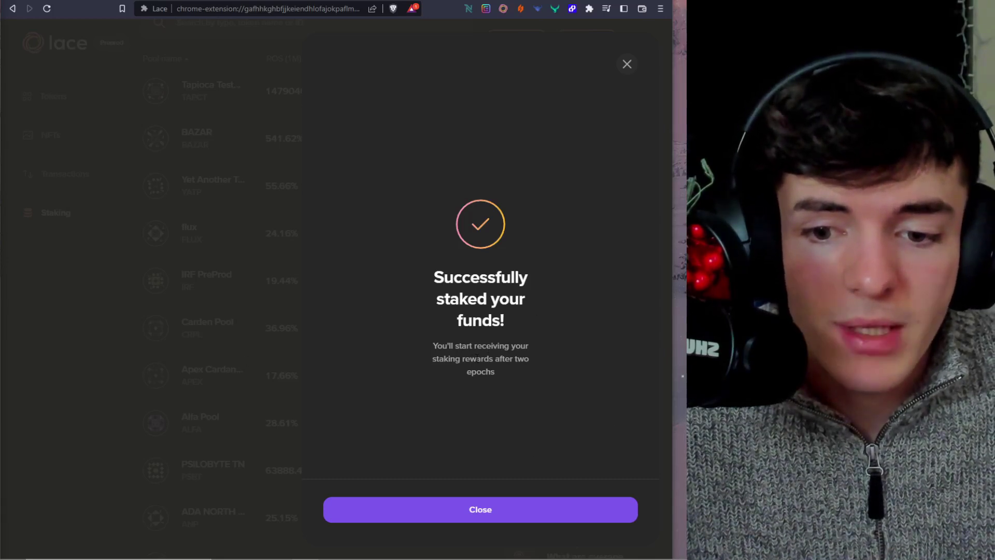
drag(470, 358, 520, 371)
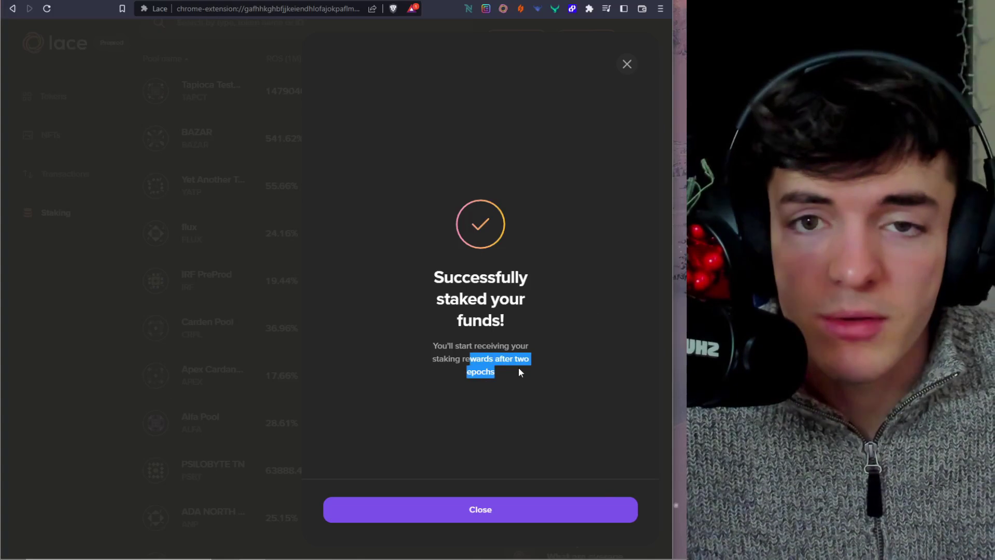
click(519, 368)
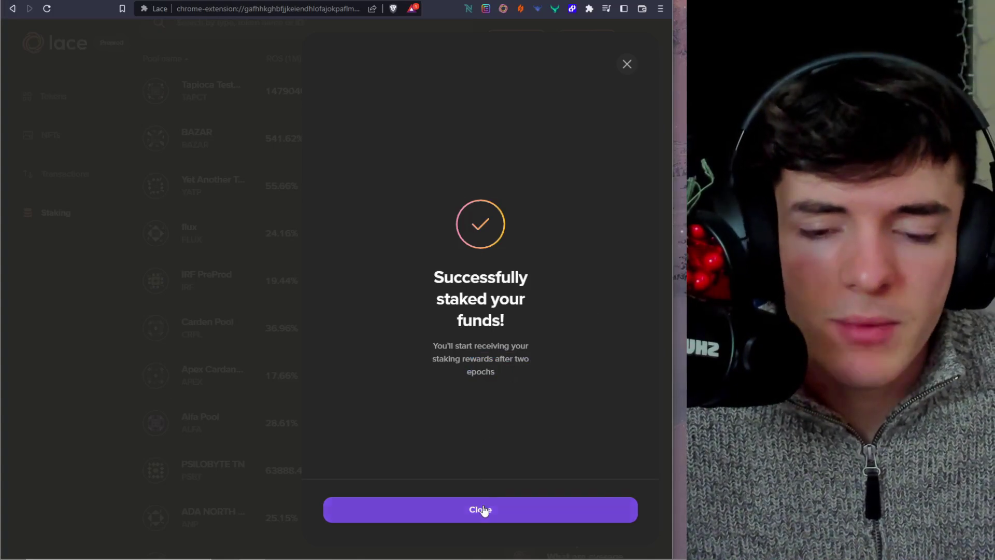
click(484, 510)
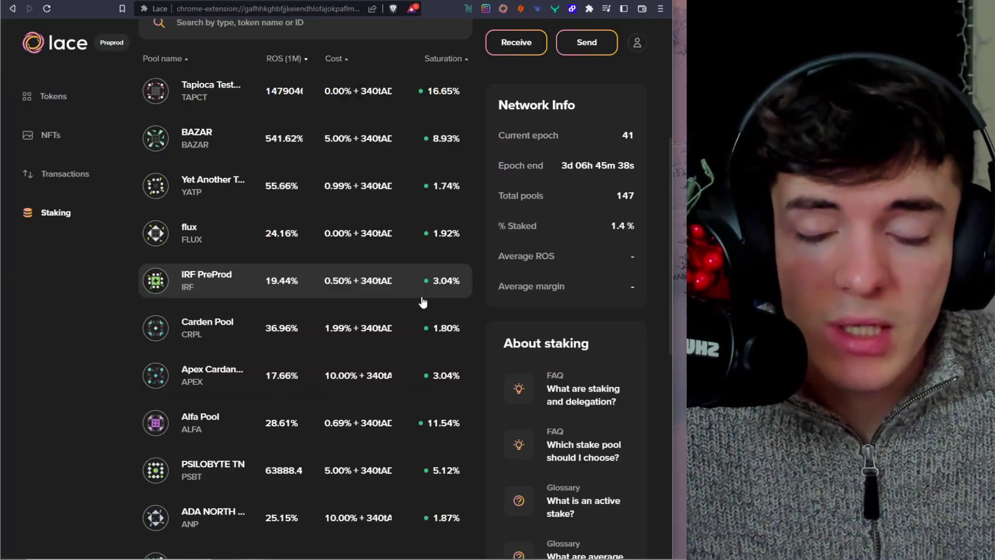
- Open Flint in a full tab and view its delegation status with 32 ADA undelegated
scroll(334, 273, up, 2)
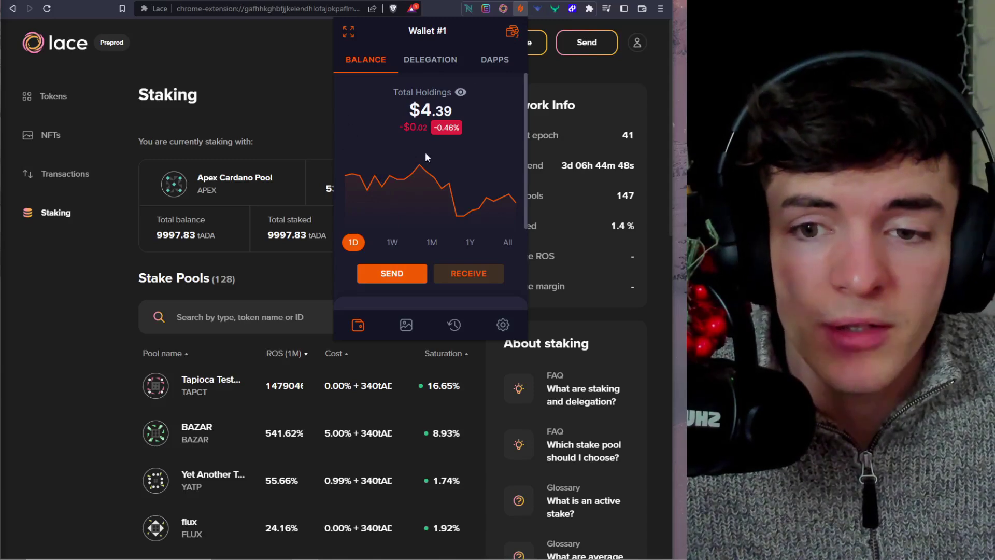
click(349, 33)
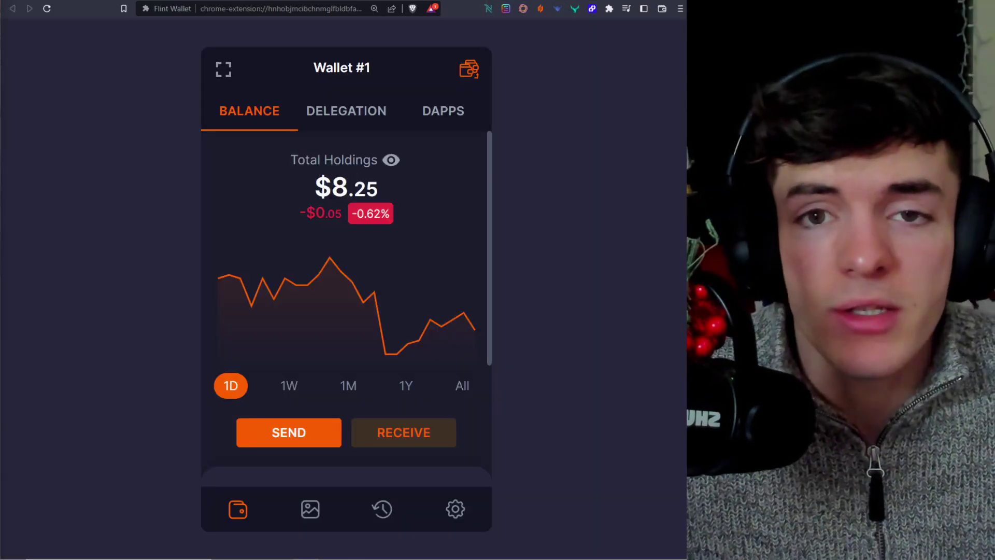
click(378, 108)
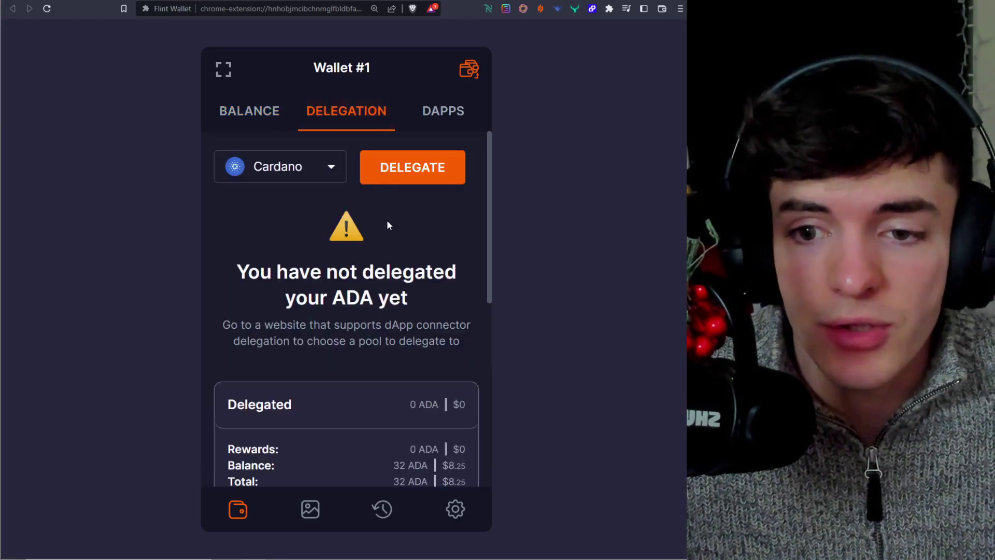
- Search pool.pm for 'jack' and join the JACK pool using Flint
click(419, 176)
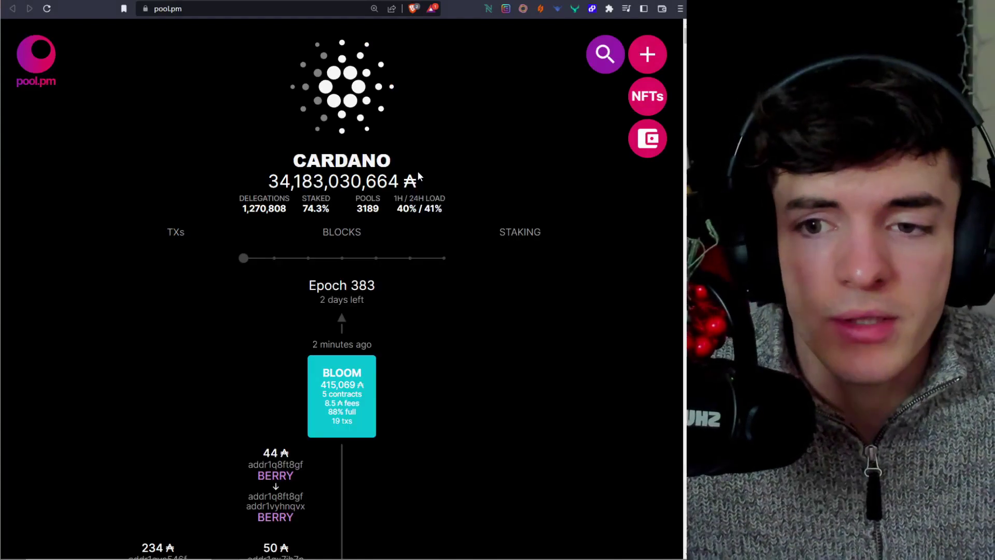
click(595, 73)
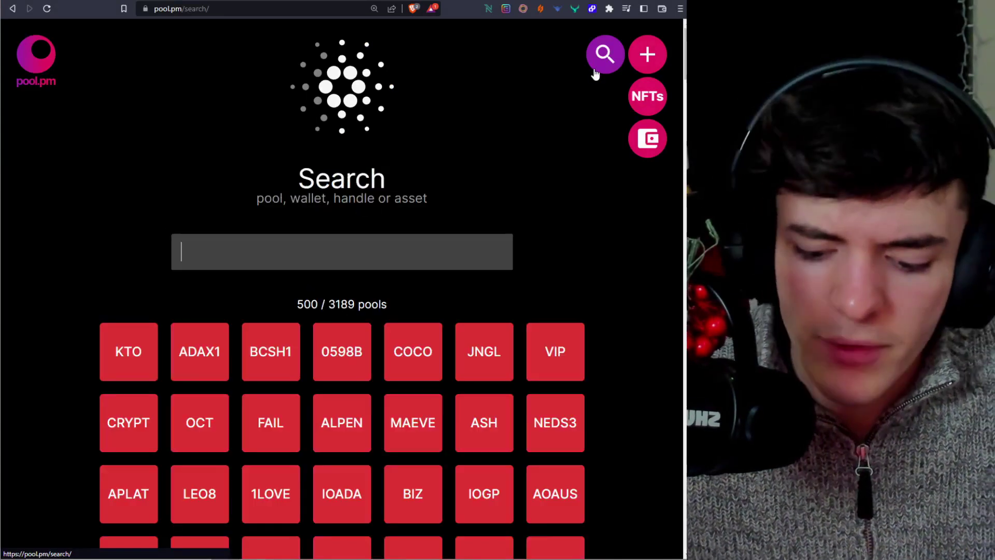
text(jack)
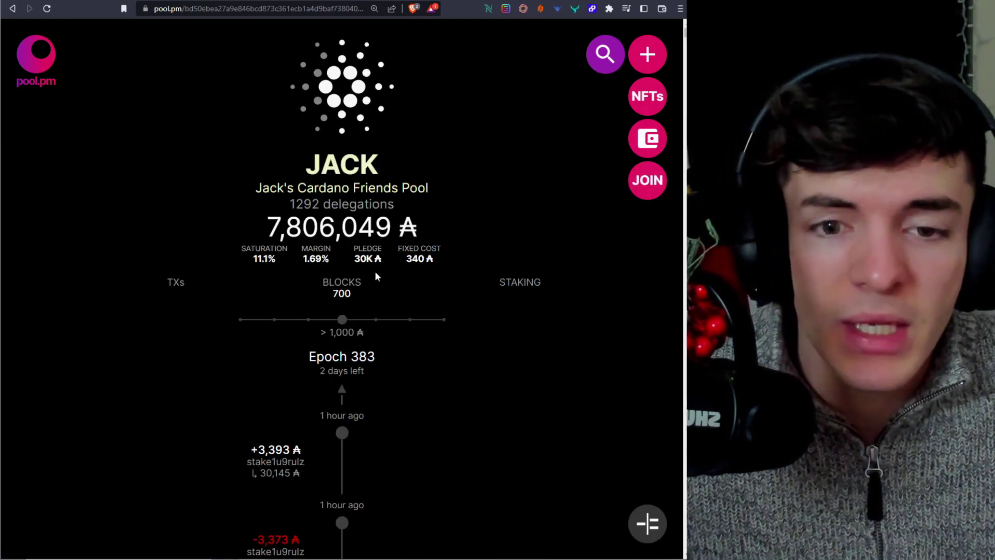
click(655, 180)
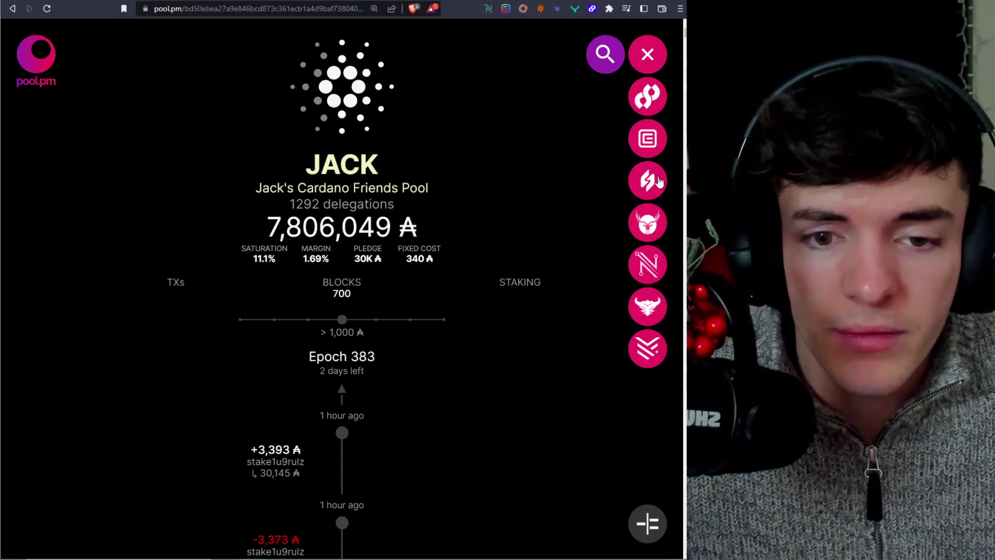
click(657, 182)
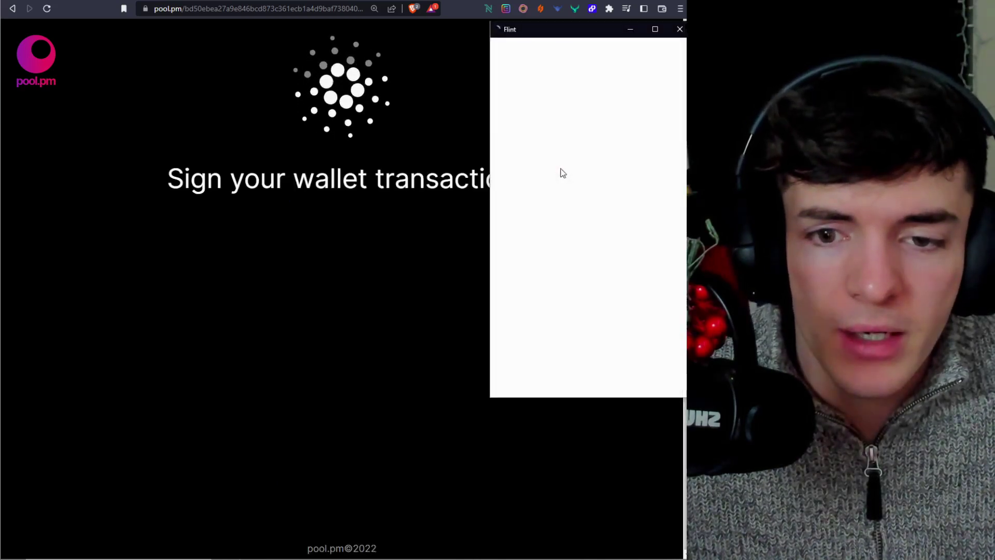
- Sign the 2.174301 ADA-fee delegation with the Flint password and send it
drag(533, 33, 300, 66)
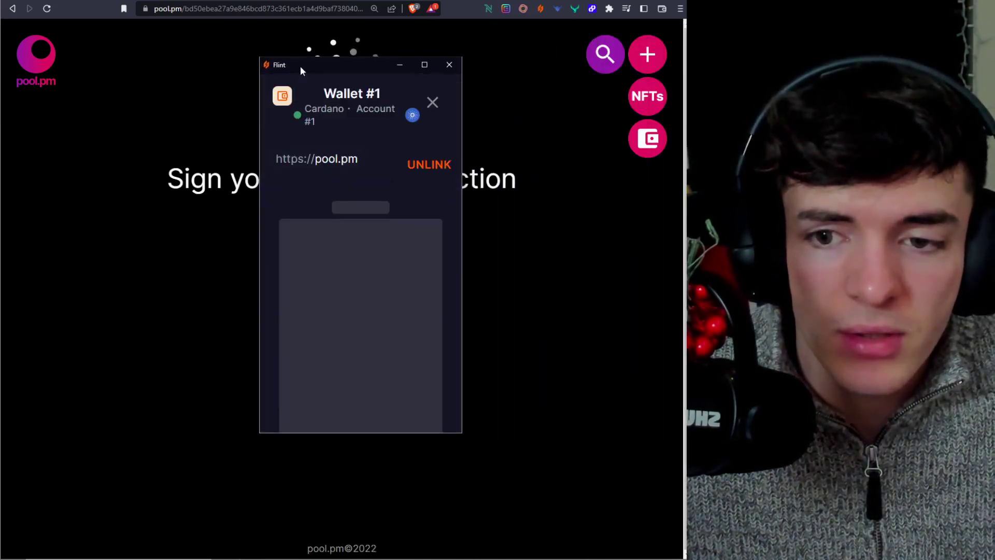
scroll(333, 266, down, 4)
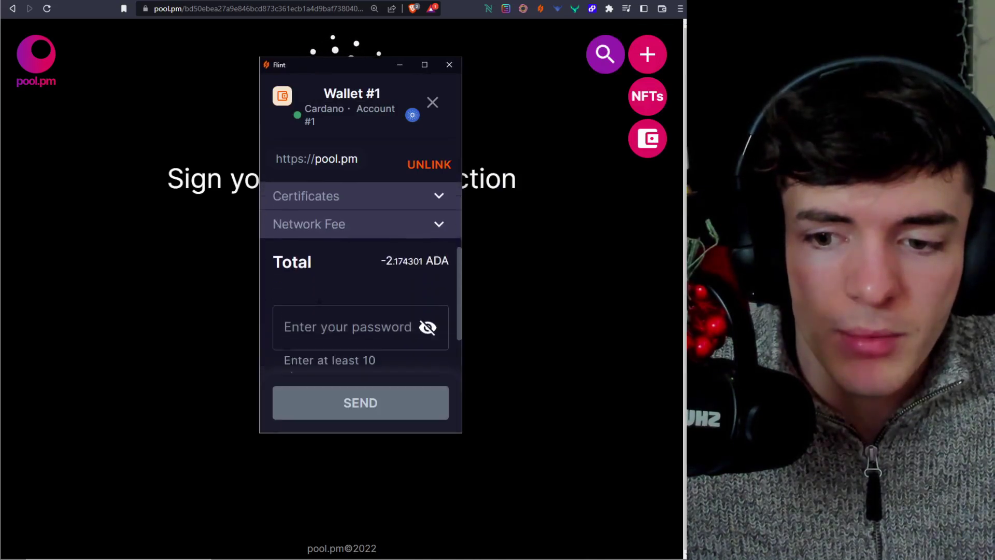
click(333, 266)
text(•••••••••••)
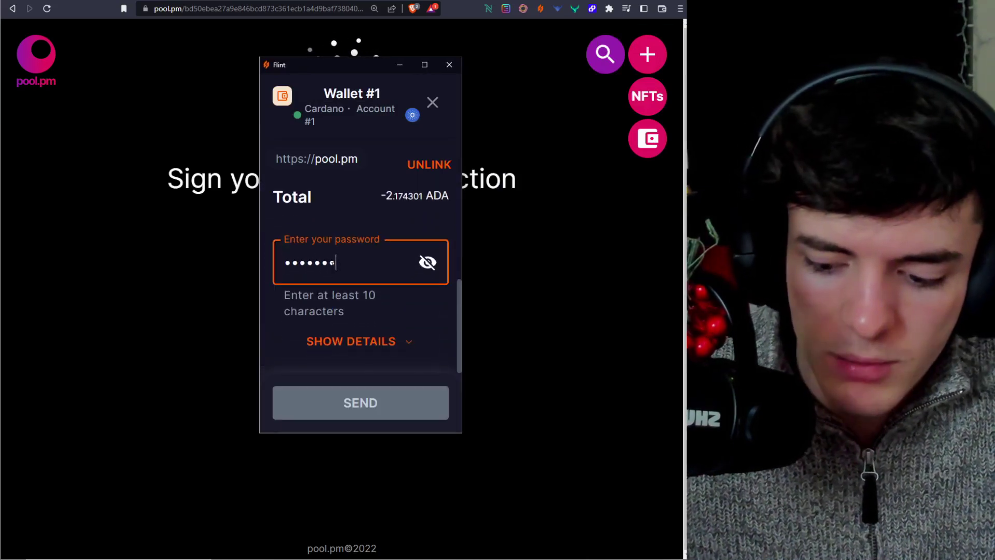
click(374, 402)
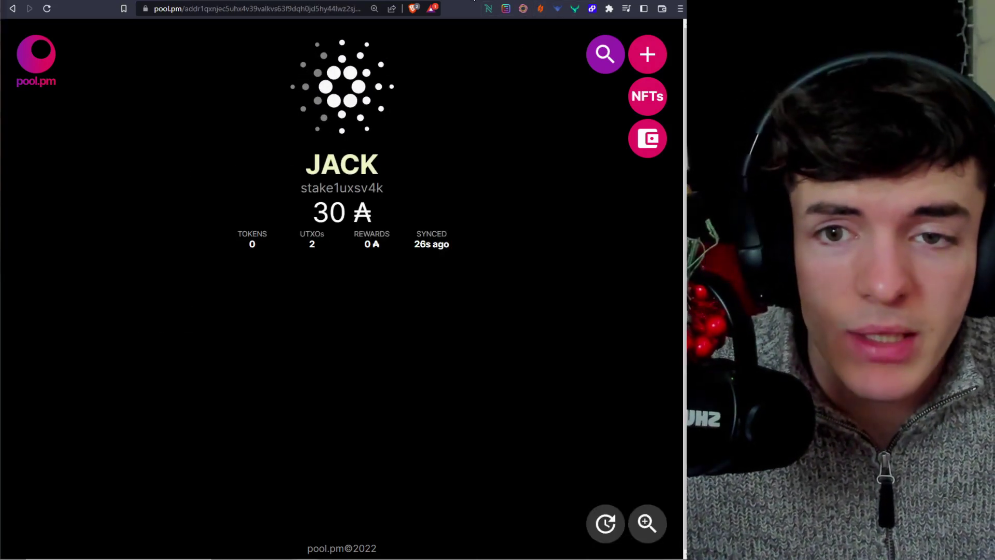
- Check Flint's delegation of 29.83 ADA to Jack's Cardano Friends Pool and its next rewards date, Jan 10th
click(540, 9)
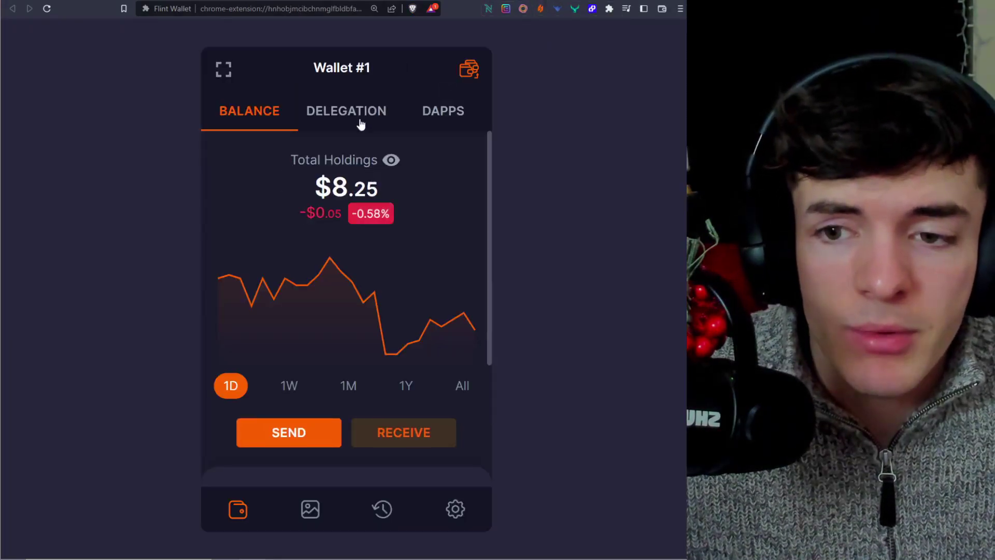
click(361, 124)
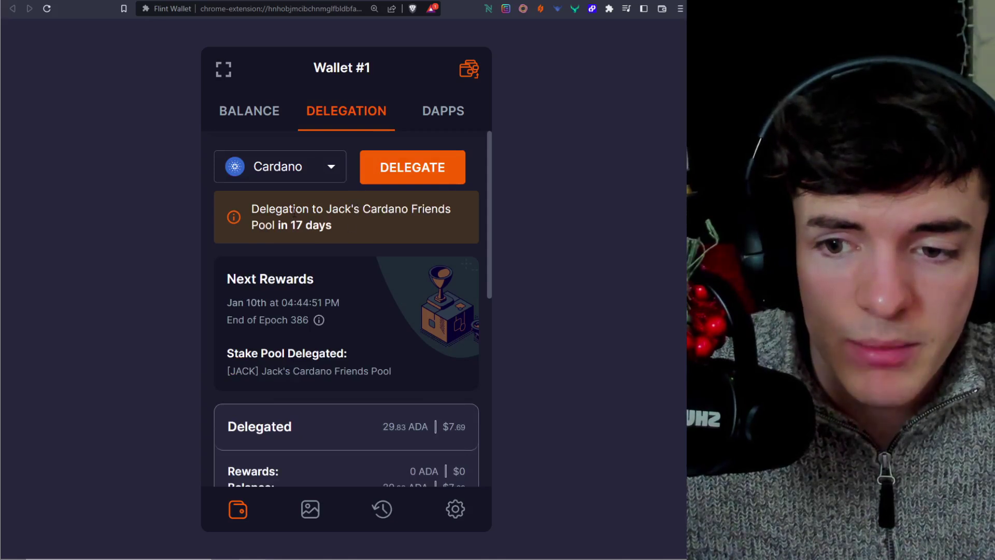
scroll(359, 227, down, 1)
drag(241, 249, 268, 250)
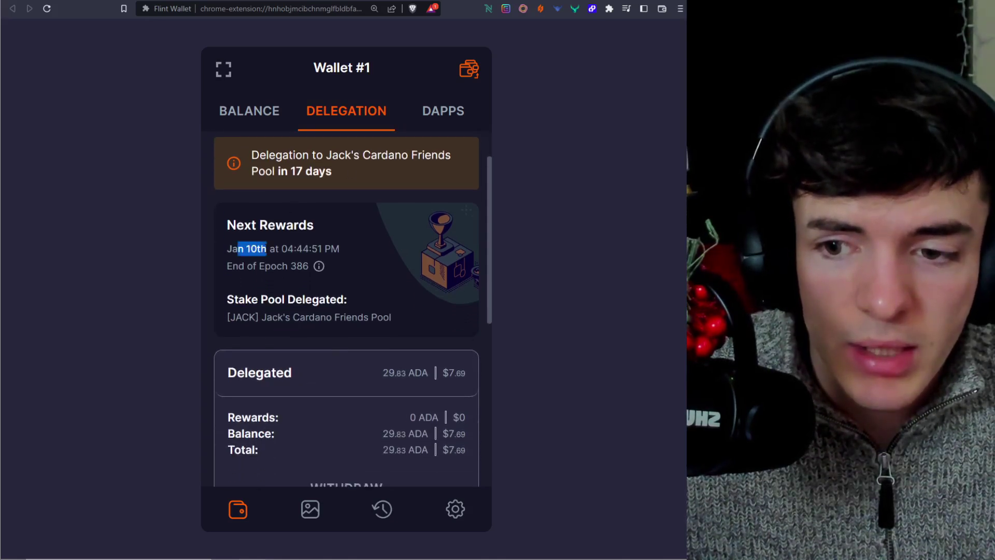
click(267, 249)
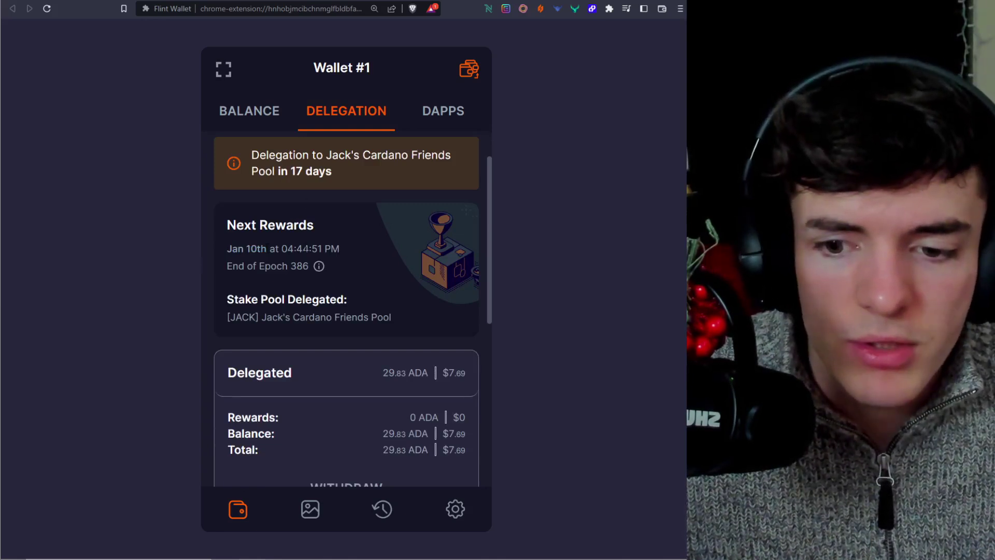
scroll(326, 296, down, 8)
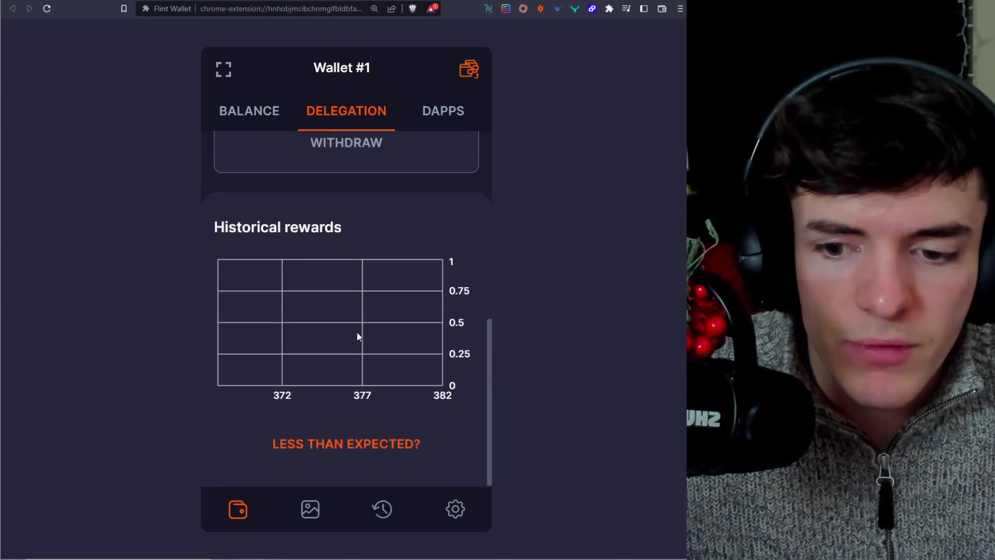
scroll(357, 333, up, 8)
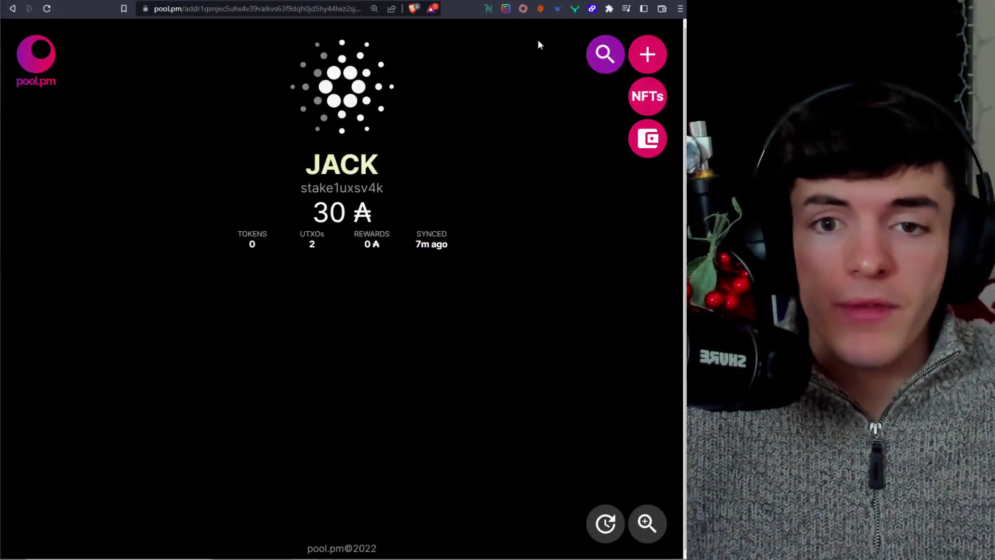
- Expand Typhon Wallet to a full page and go to its Staking account view
click(558, 9)
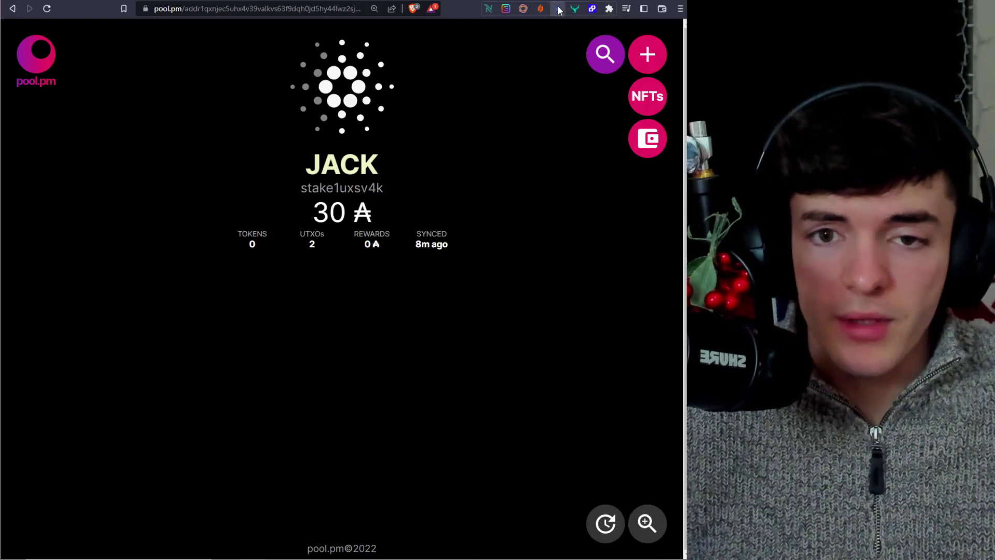
click(547, 30)
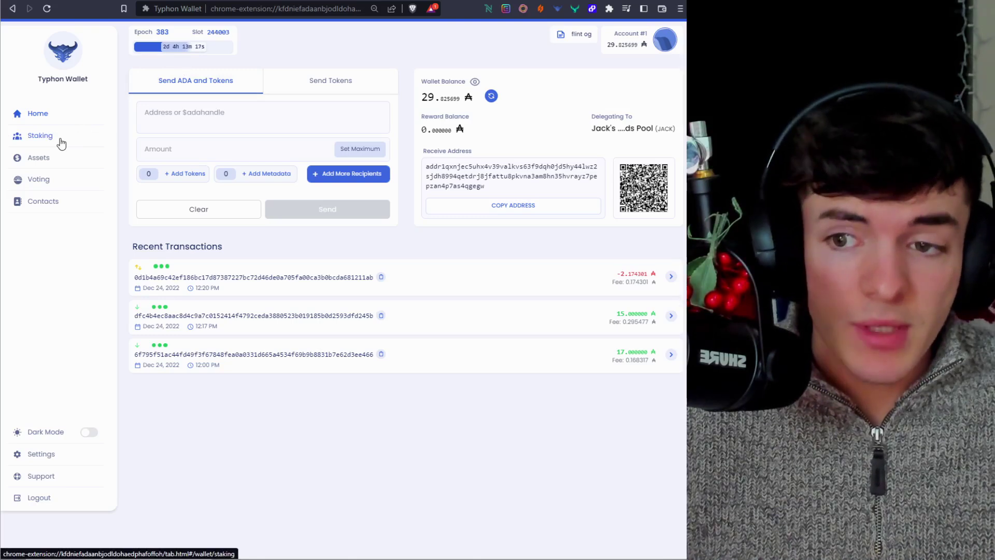
click(61, 142)
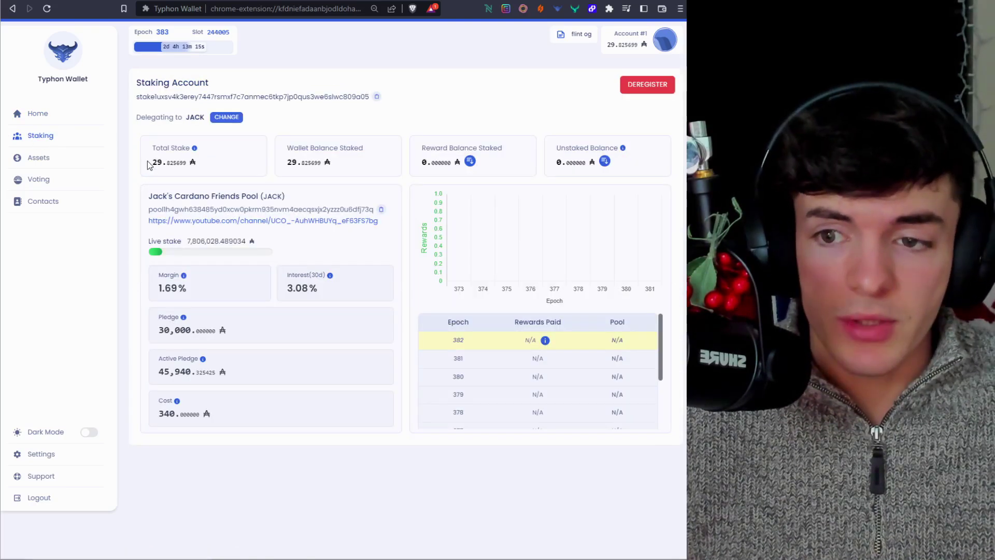
- Change the pool by searching 'fla' and selecting Flan Pool (FLAN)
click(226, 117)
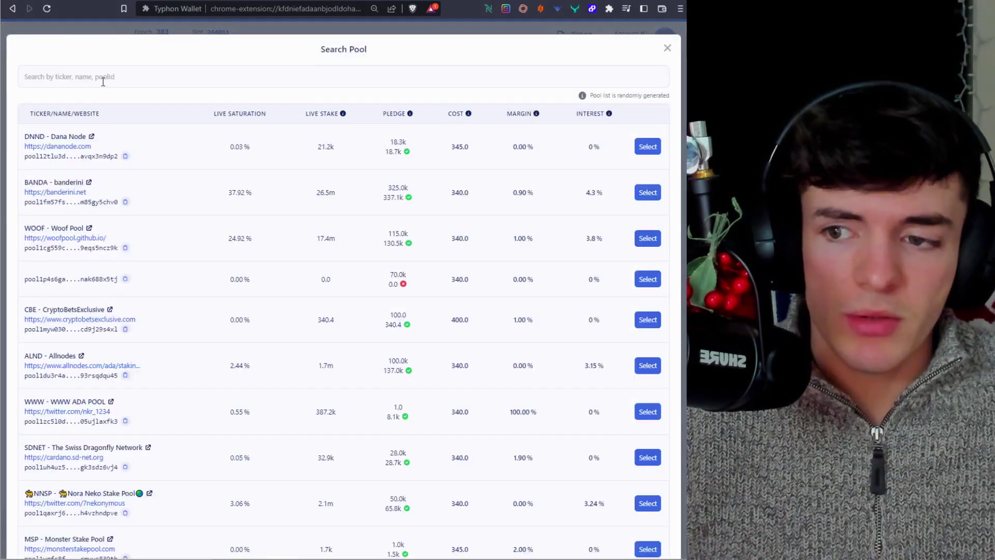
click(103, 81)
text(flan)
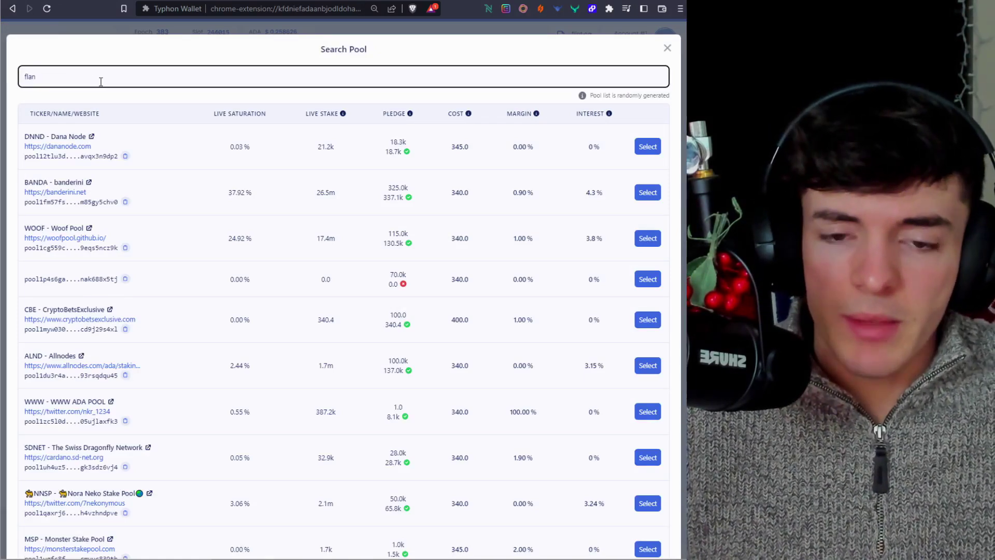
key(Return)
click(651, 314)
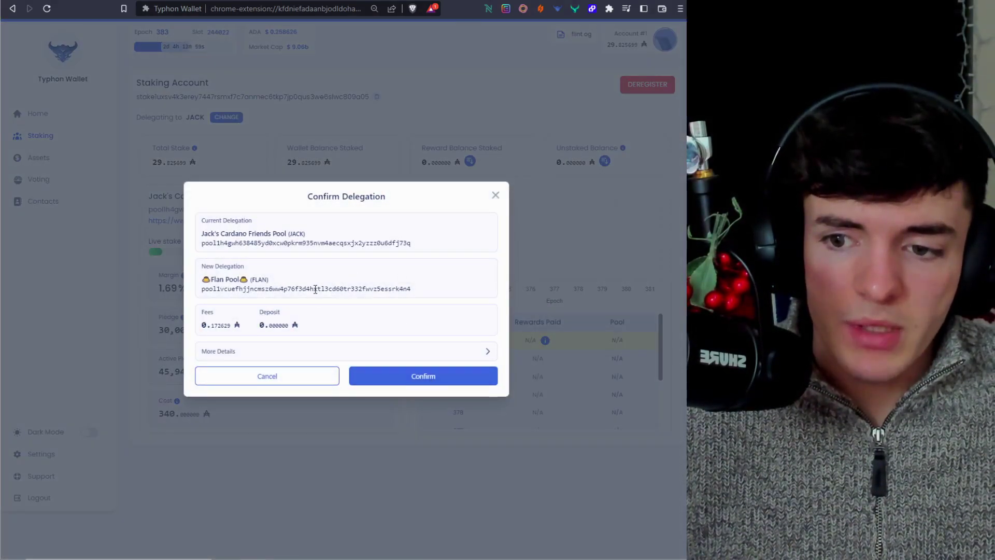
- Confirm the delegation change with the wallet password and close the submitted message
click(433, 375)
text(•••)
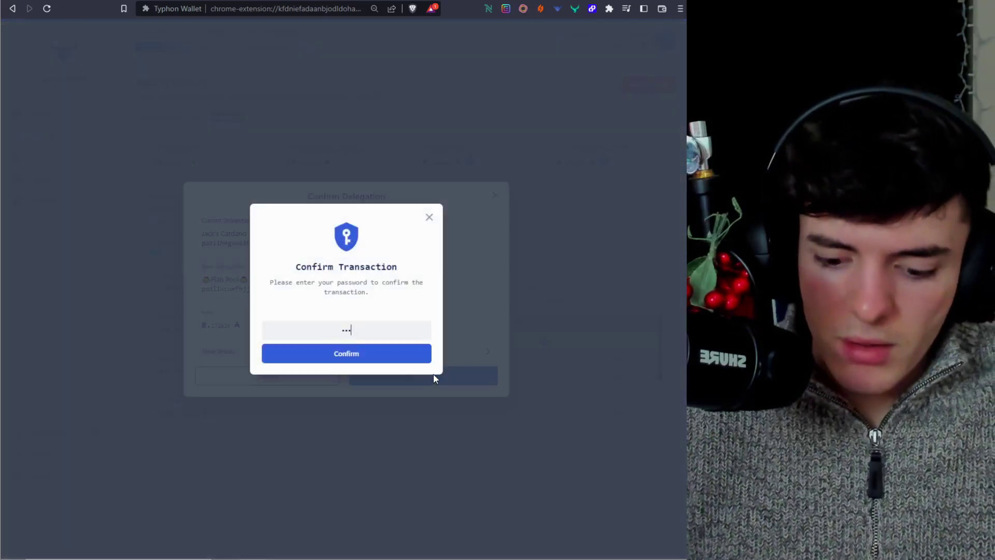
text(•••••••)
key(Return)
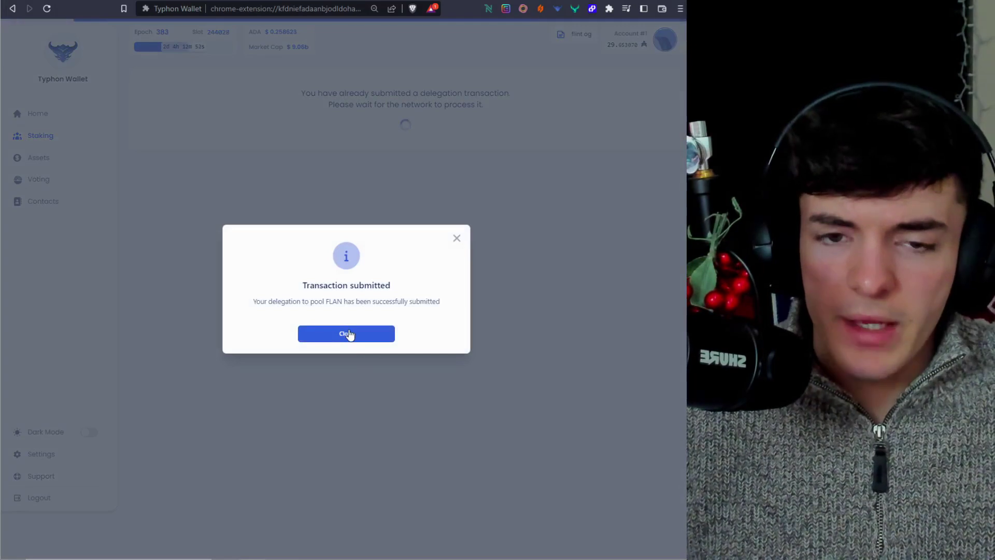
click(346, 333)
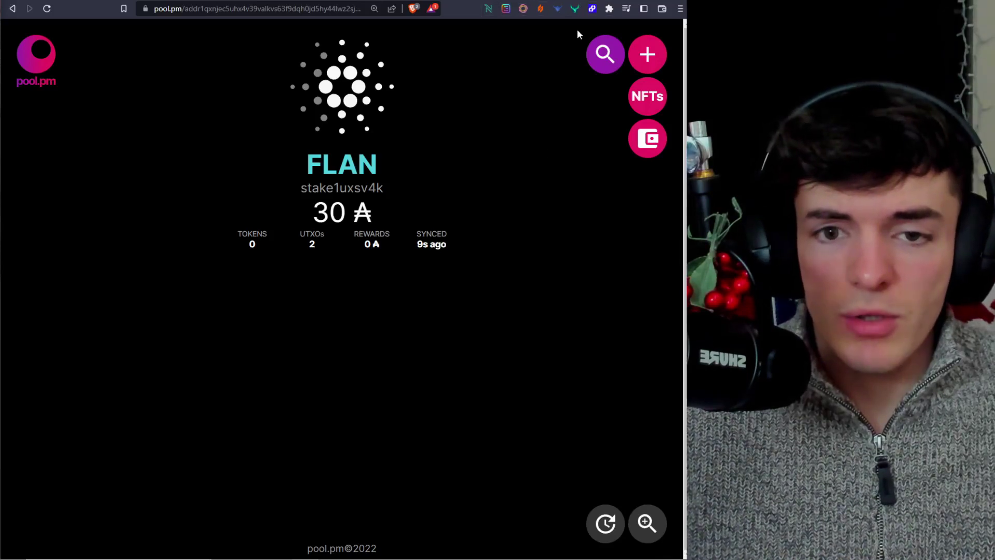
- Unlock GeroWallet with its password
click(575, 9)
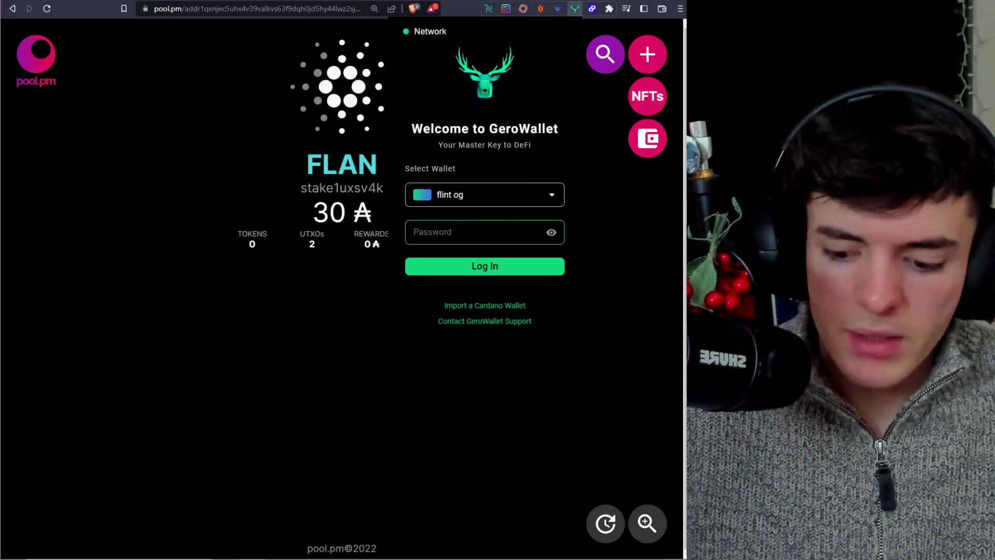
text(•)
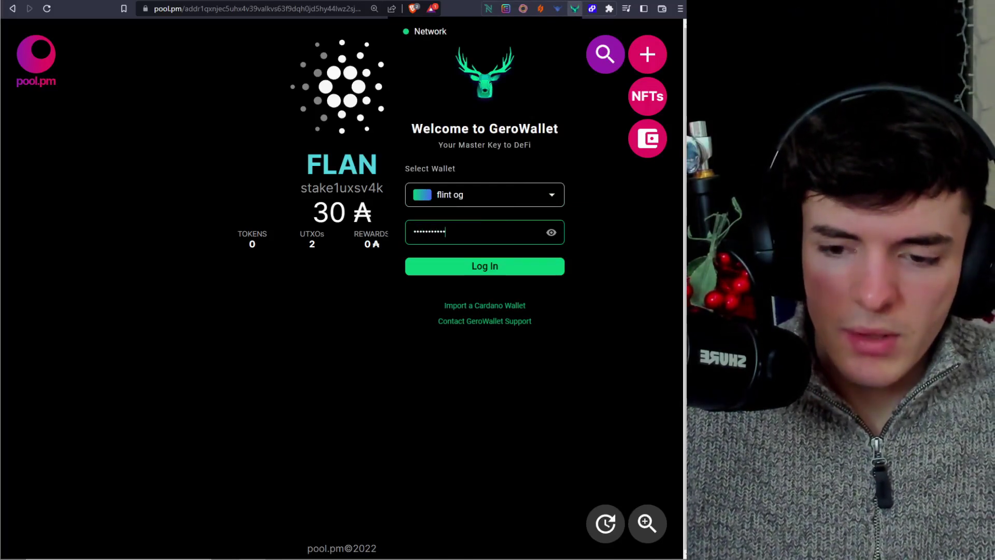
key(Return)
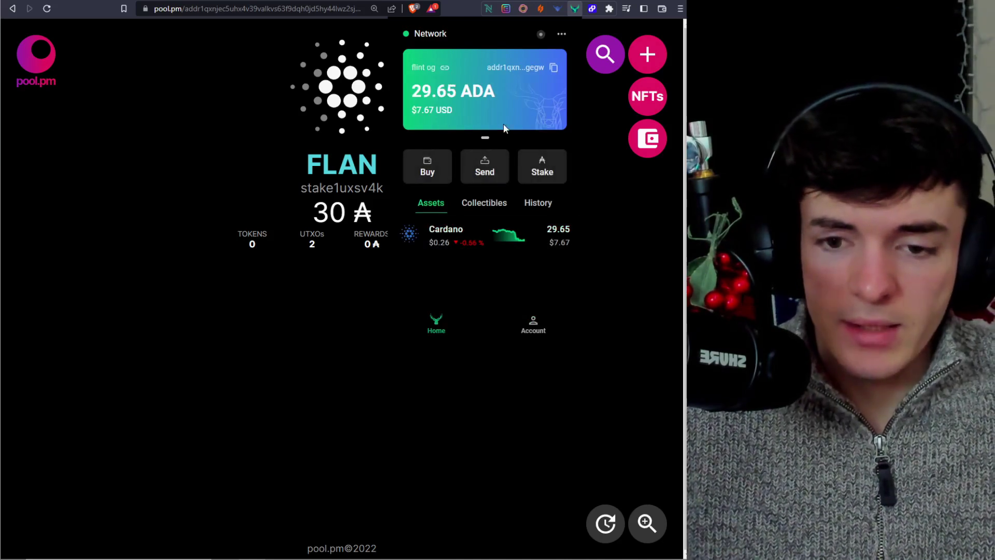
- View the staking status showing 29.653070 ADA staked to Flan Pool (FLAN)
click(543, 171)
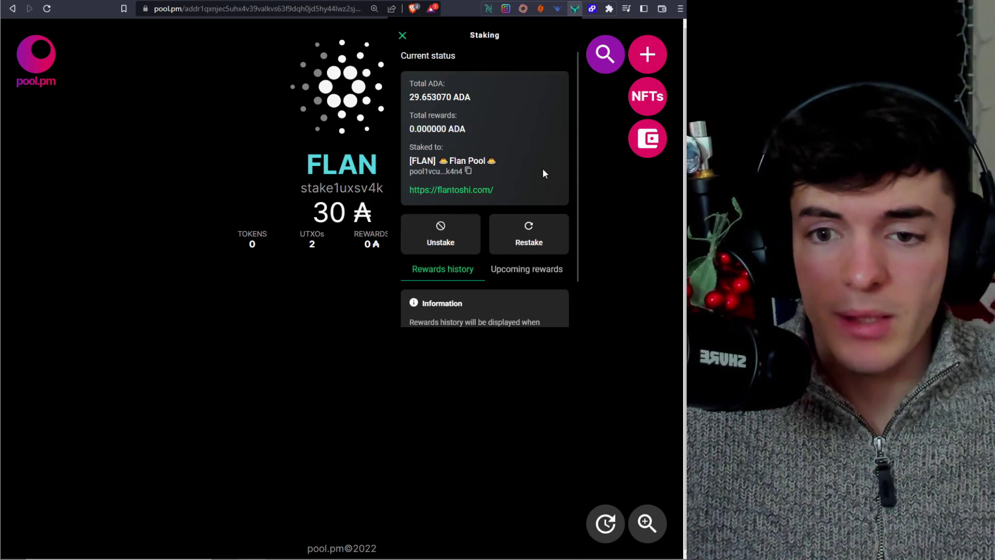
scroll(458, 145, down, 1)
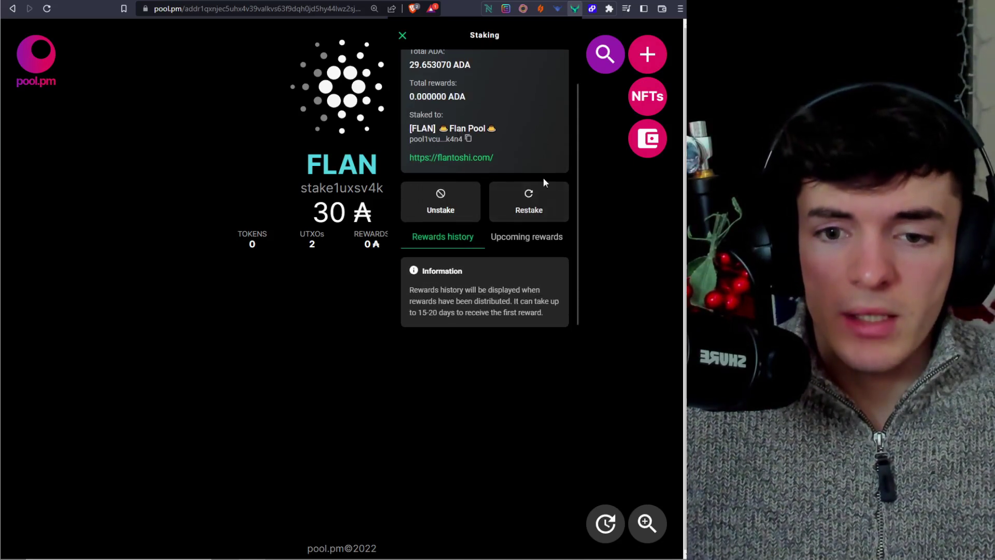
scroll(535, 209, up, 1)
scroll(492, 193, down, 1)
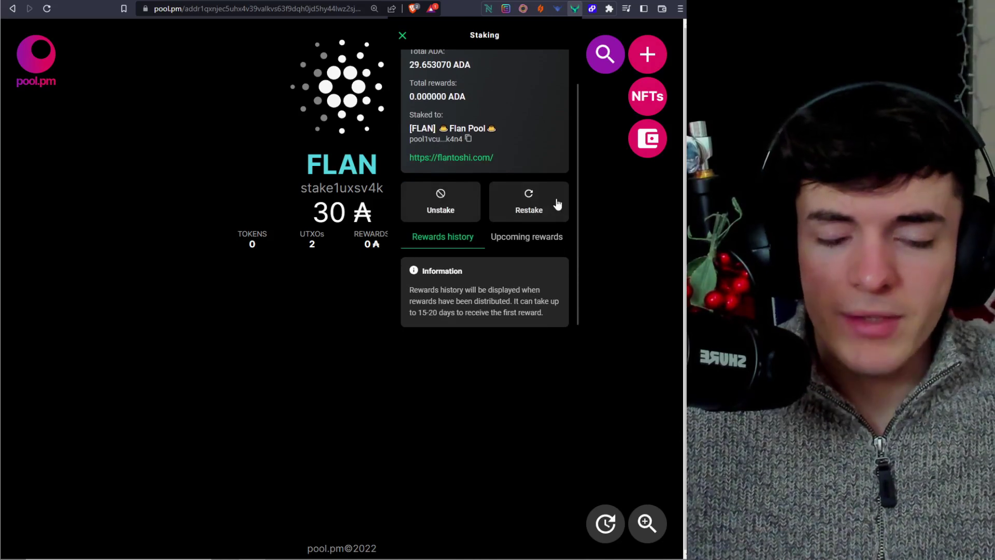
- Start redelegating and pick the JACK pool from a 'jack' search
click(542, 209)
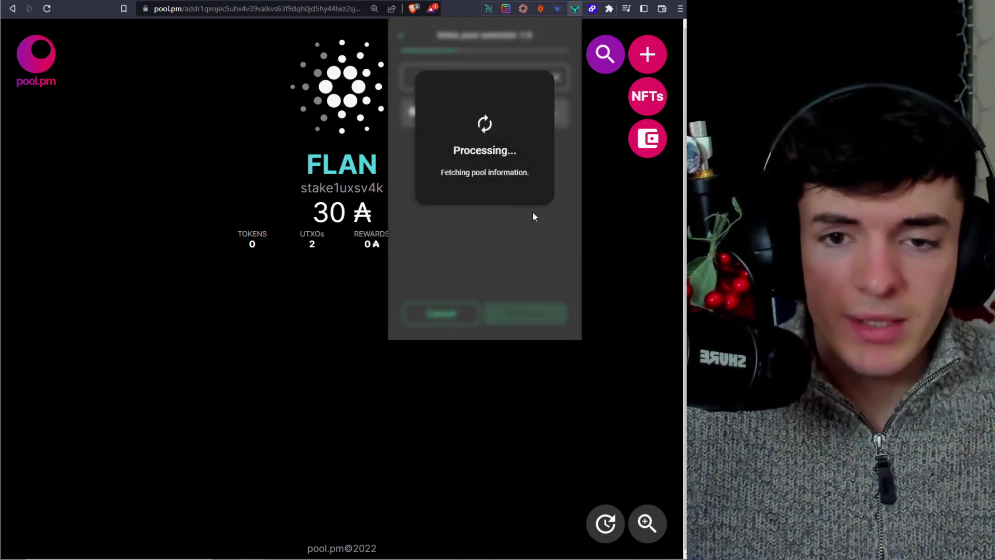
text(jack)
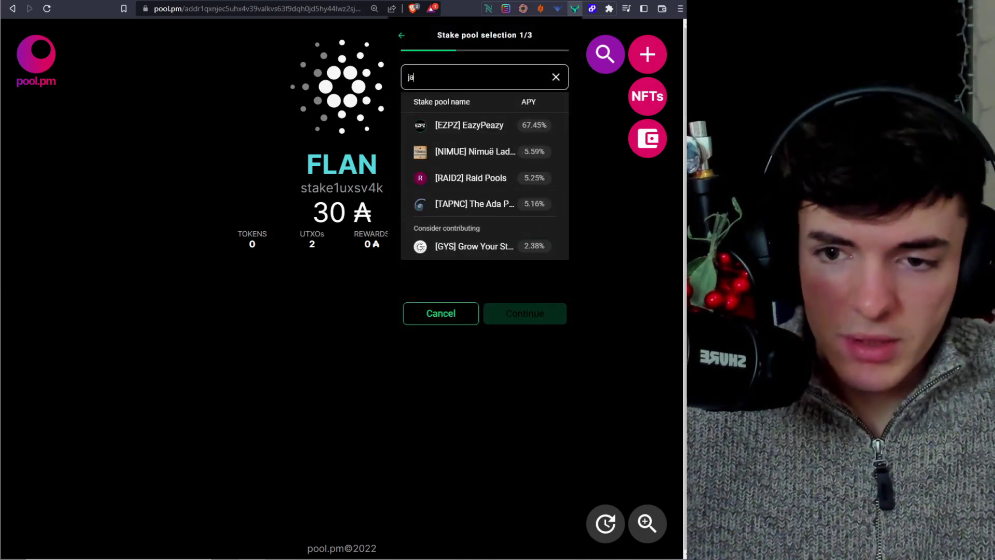
click(468, 125)
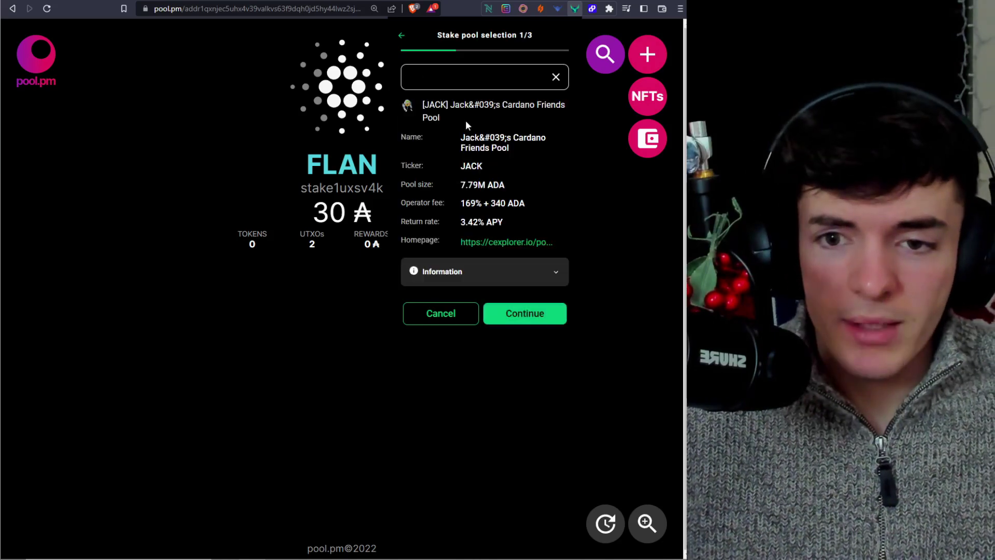
- Enter the wallet password and confirm staking about 29.48 ADA with JACK
click(546, 318)
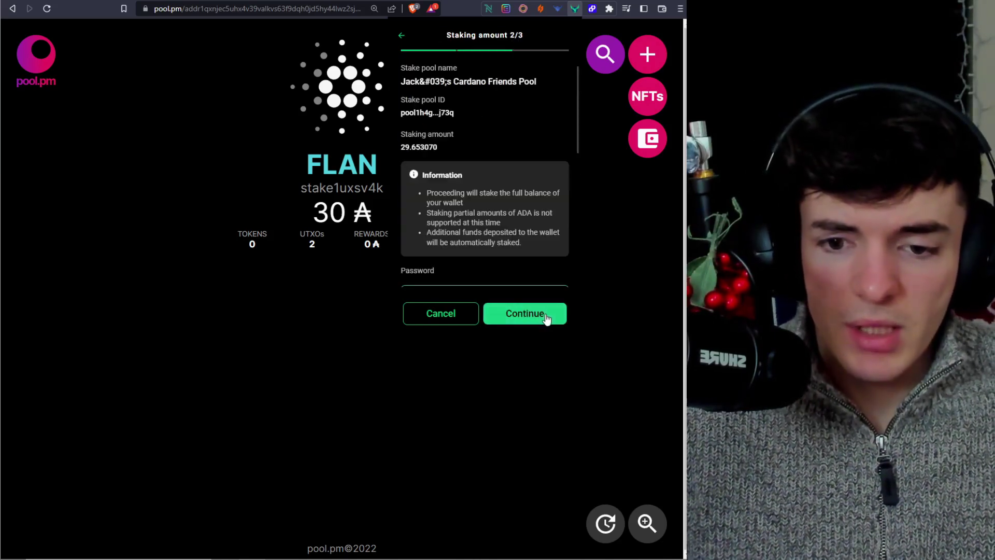
click(532, 312)
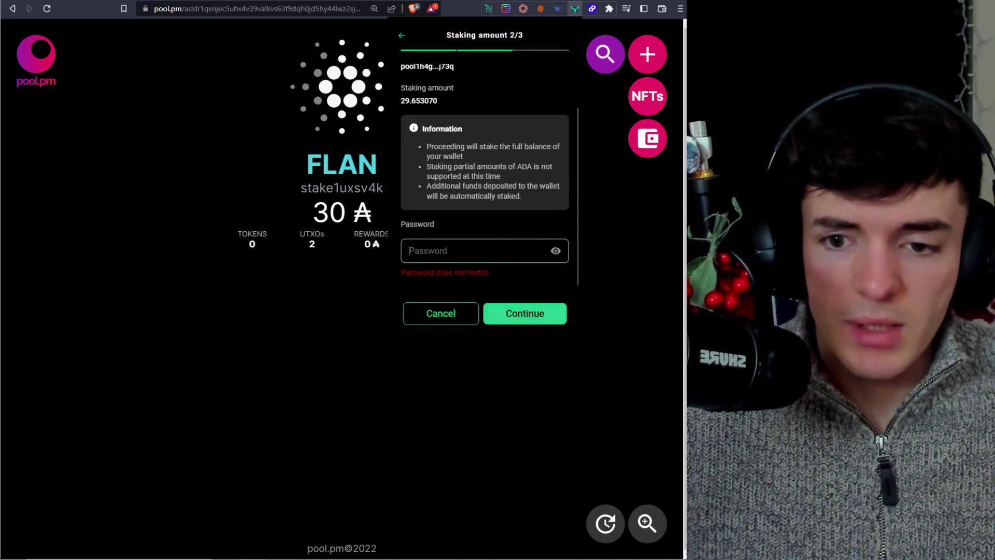
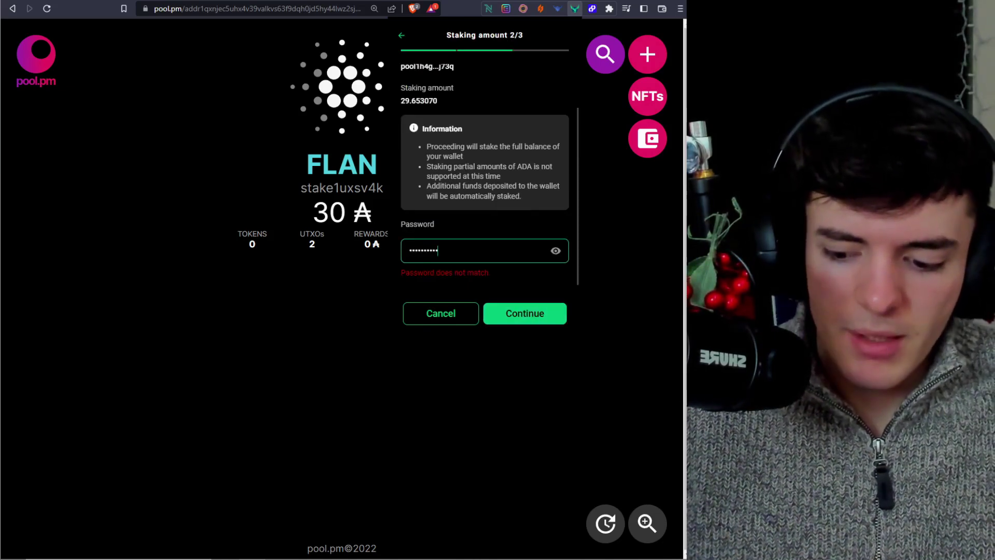
click(522, 313)
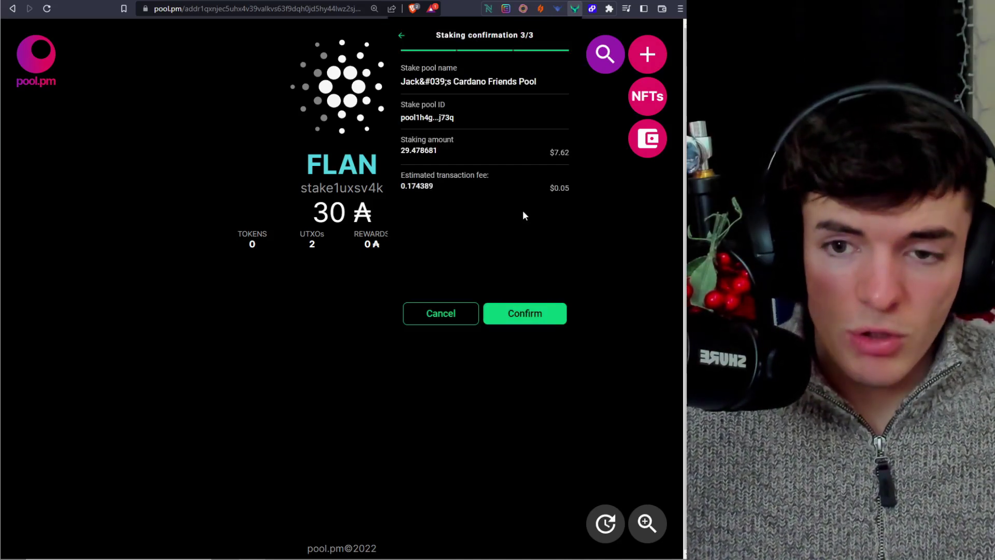
click(535, 314)
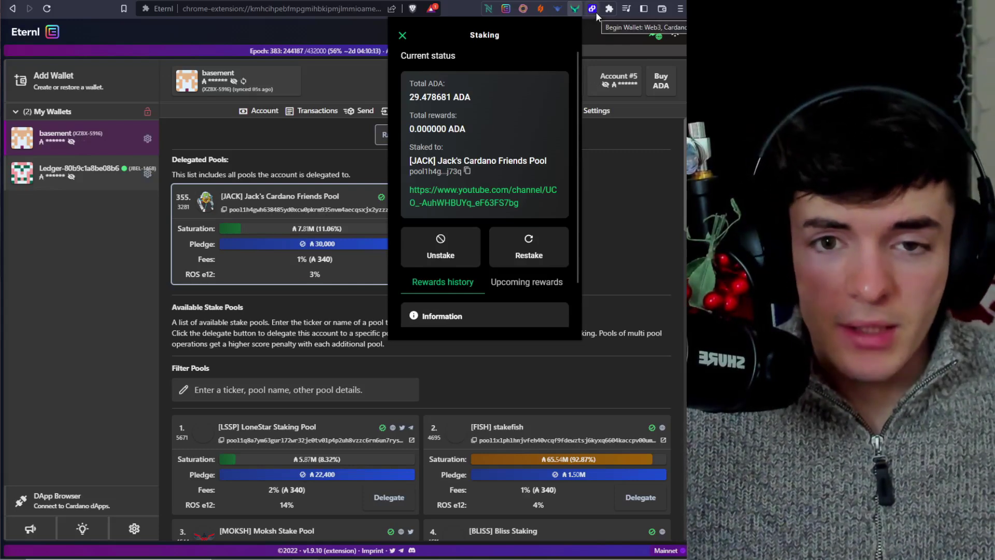
- Open Begin Wallet and go to the Earn page from the quick actions
click(595, 11)
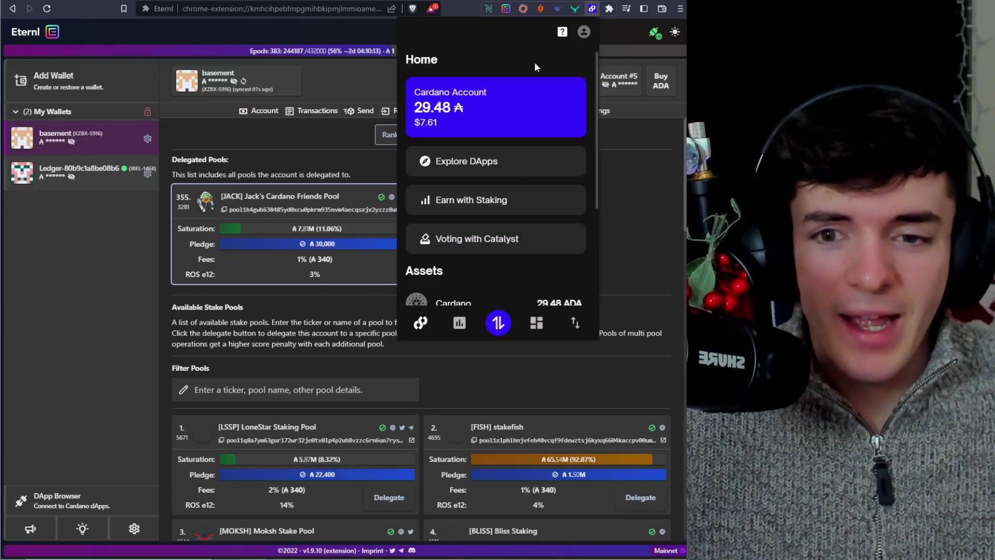
scroll(495, 214, down, 2)
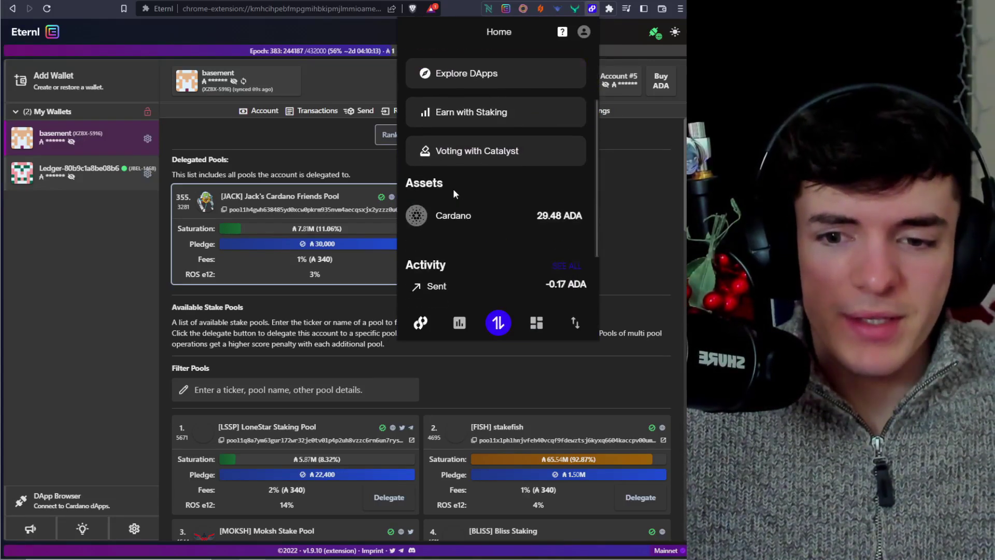
scroll(498, 210, up, 2)
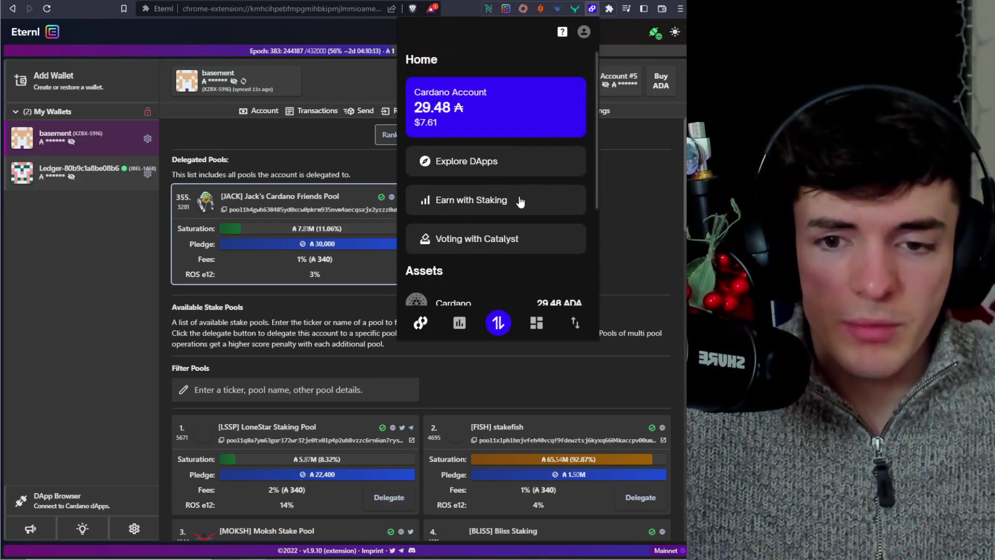
click(495, 325)
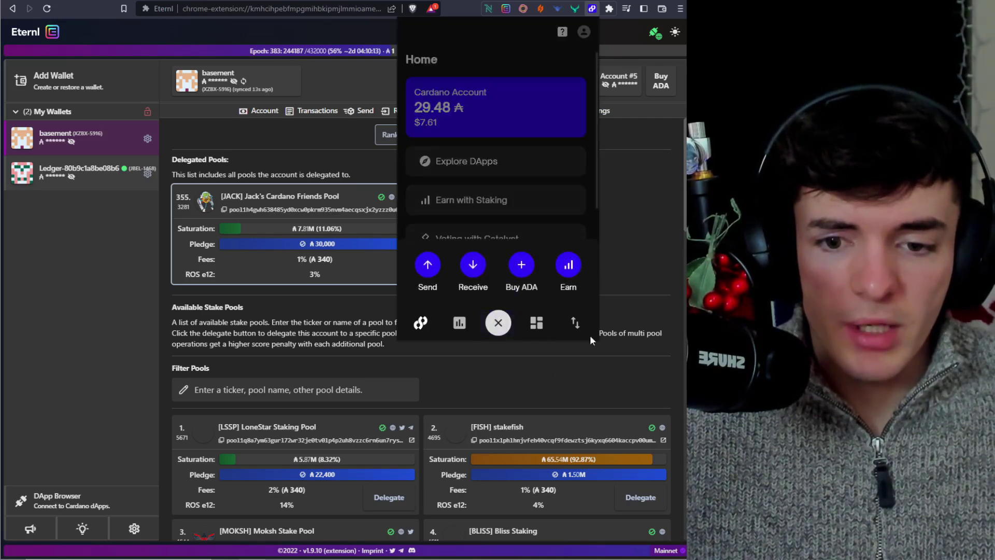
click(570, 277)
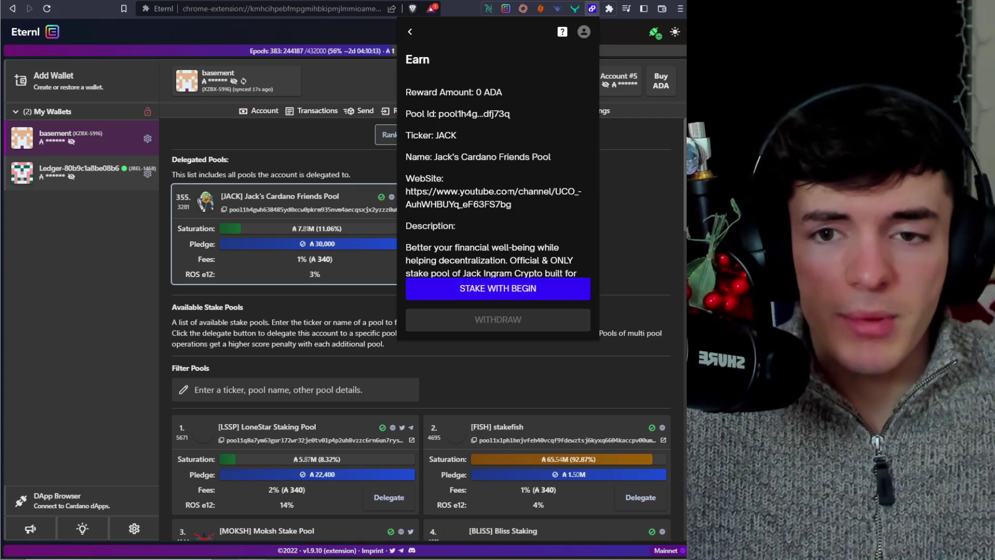
- Stake with Begin, entering the wallet password to sign the staking transaction
click(488, 289)
click(490, 246)
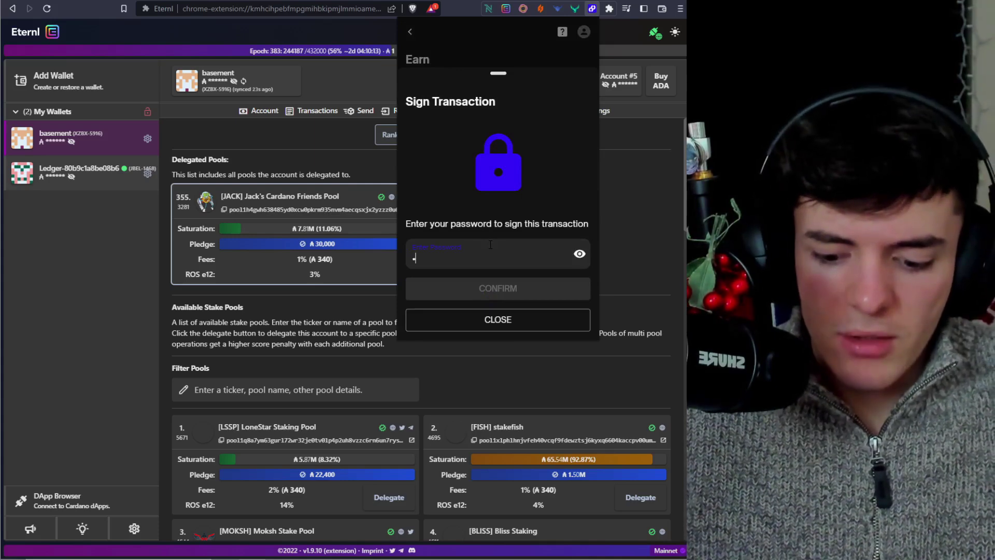
text(••••••••••)
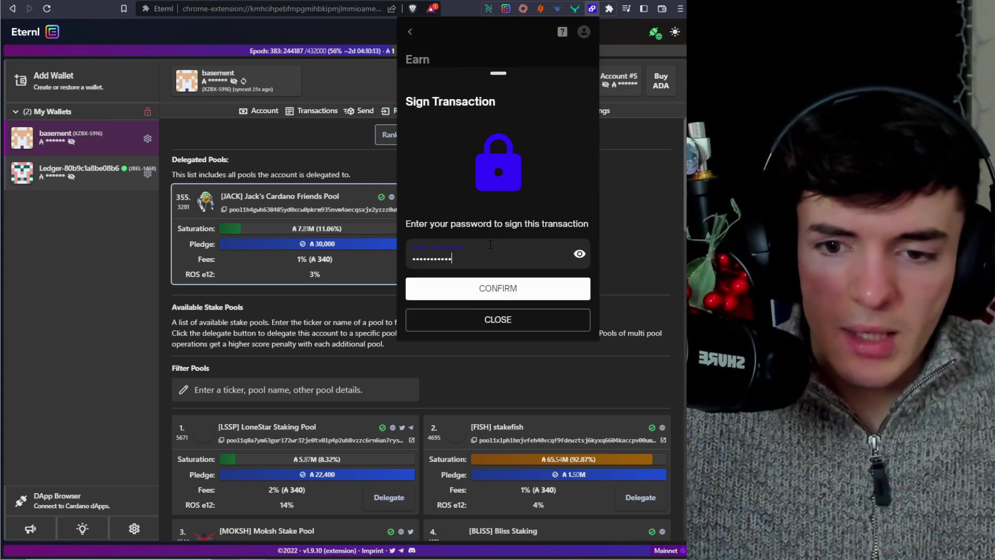
click(520, 295)
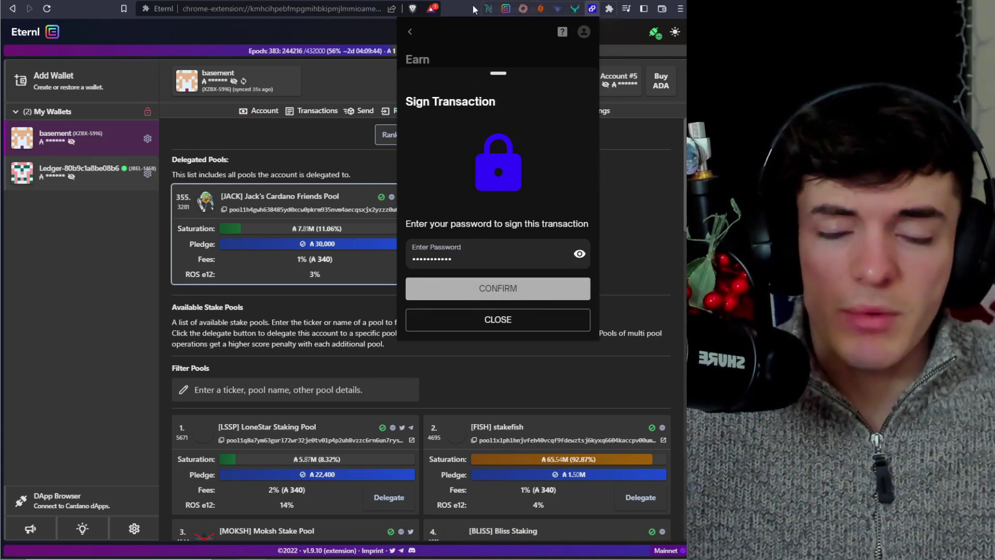
- Refresh the pool.pm wallet page and open the JACK pool's page
click(516, 7)
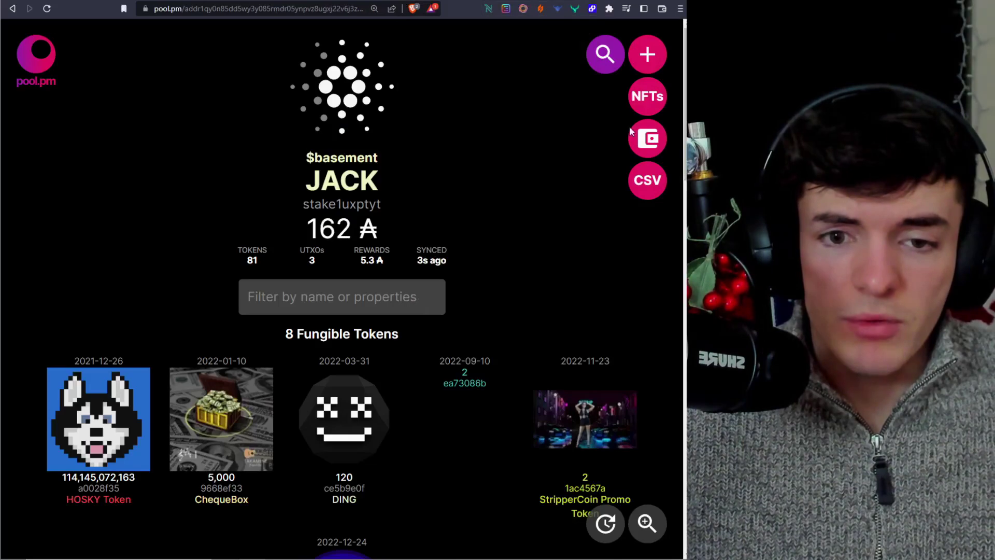
key(F5)
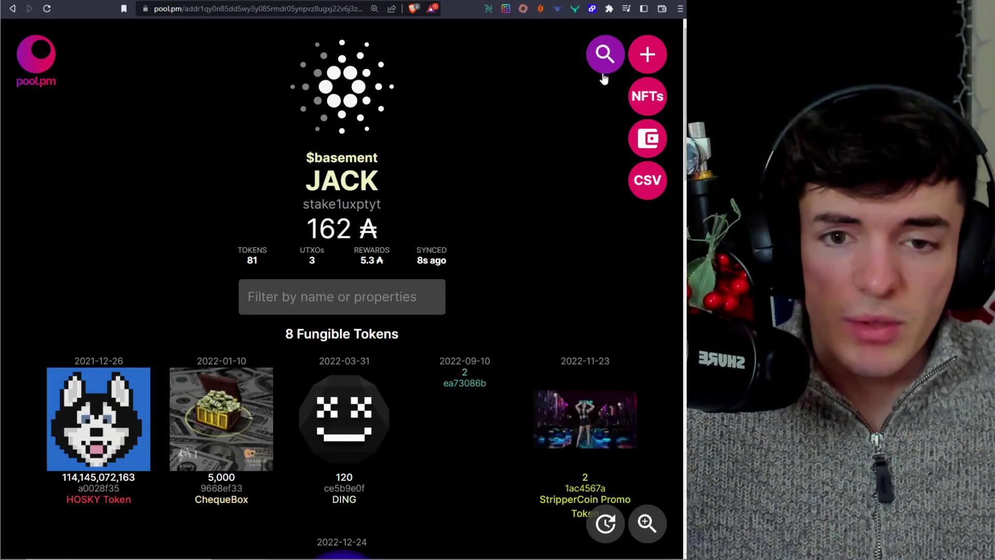
click(357, 182)
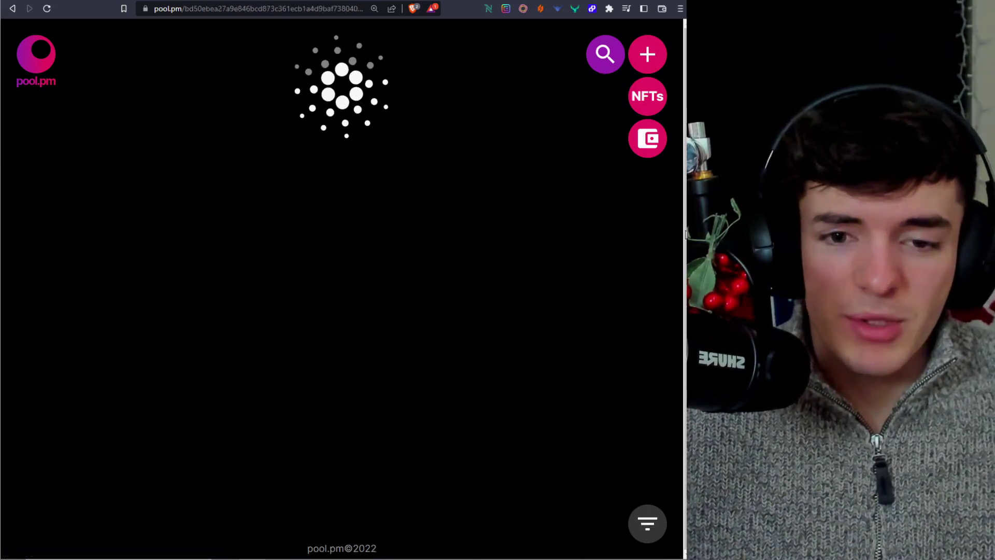
- Try joining JACK with the Begin wallet, then close its popup and go to pool.pm search
click(637, 198)
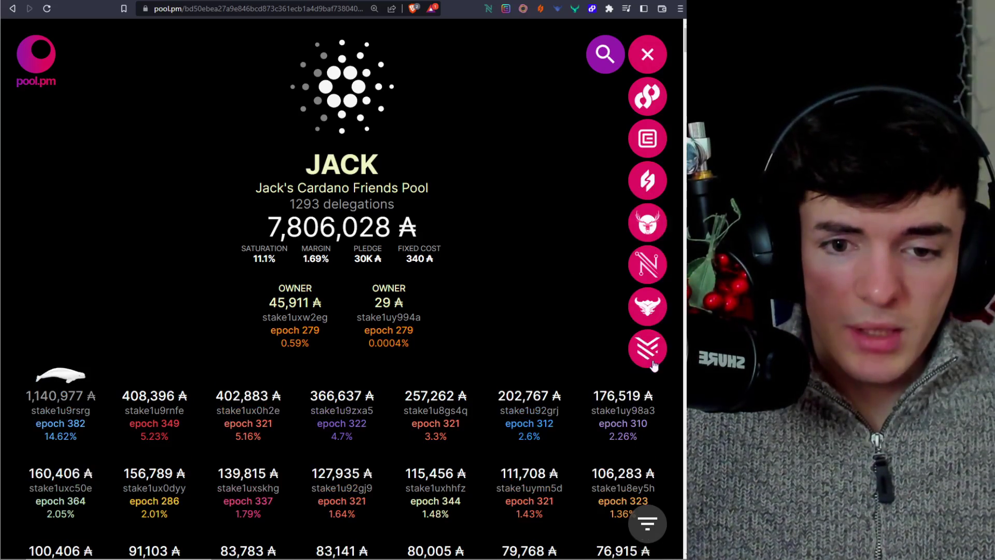
click(643, 107)
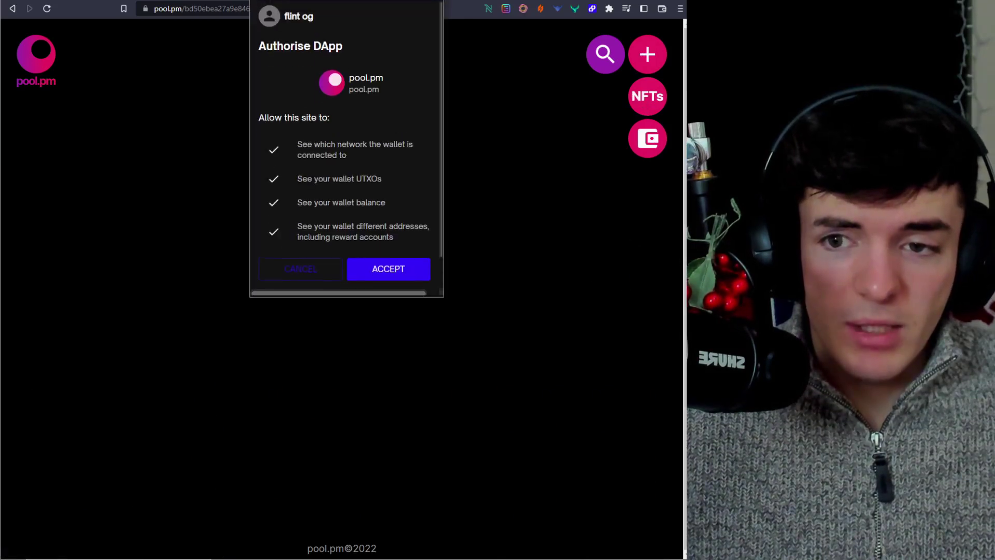
drag(320, 8, 328, 26)
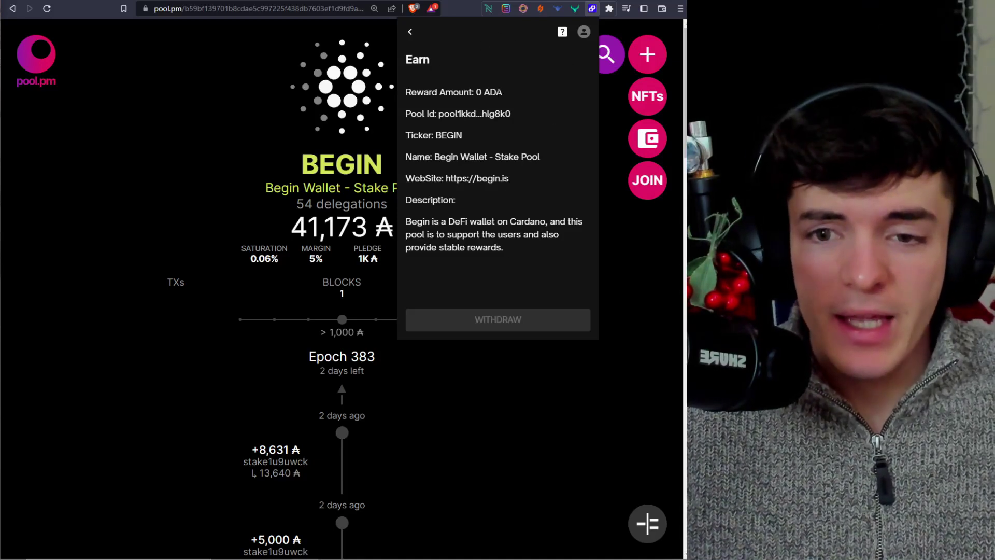
drag(436, 136, 463, 136)
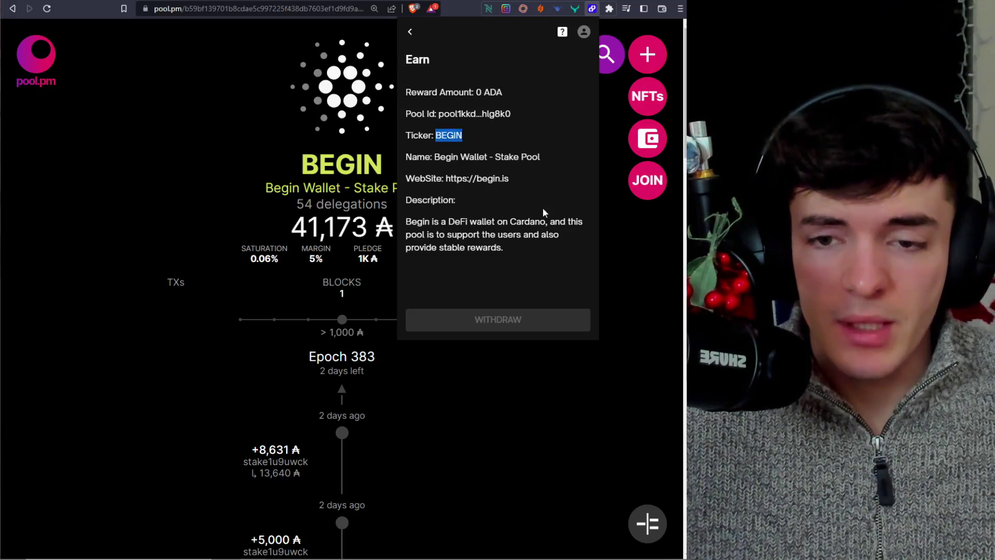
click(418, 32)
click(610, 117)
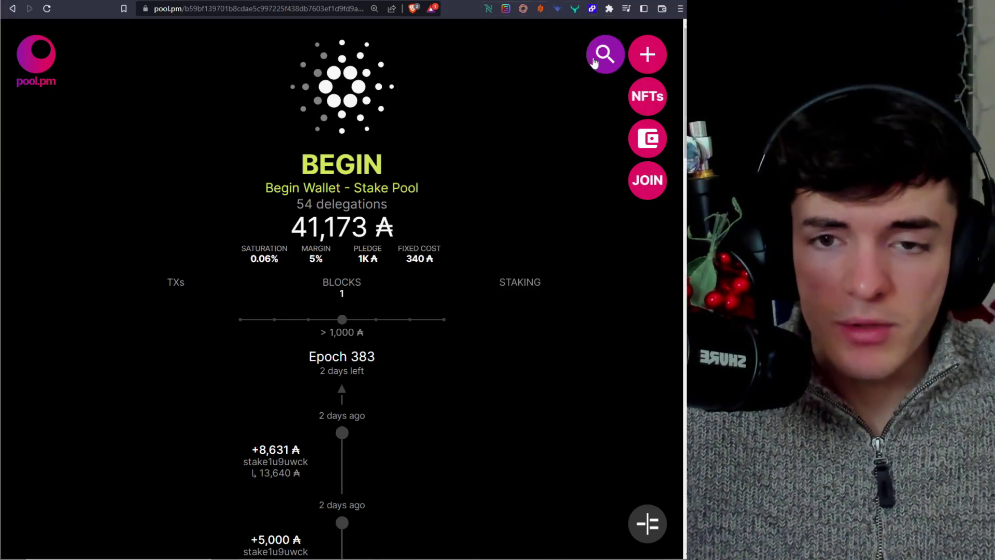
click(595, 58)
- Search pool.pm for 'jack' and open the JACK pool tile
text(jack)
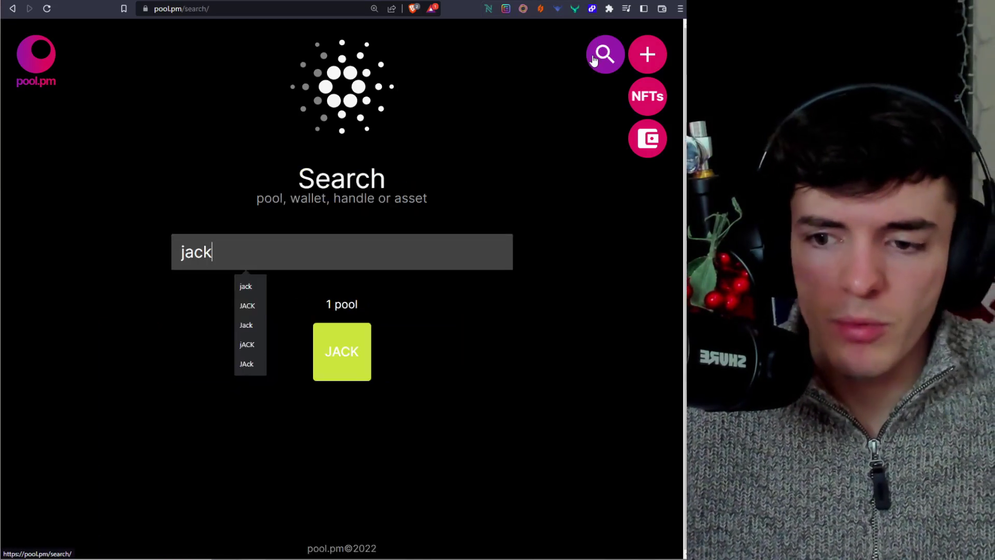
click(343, 351)
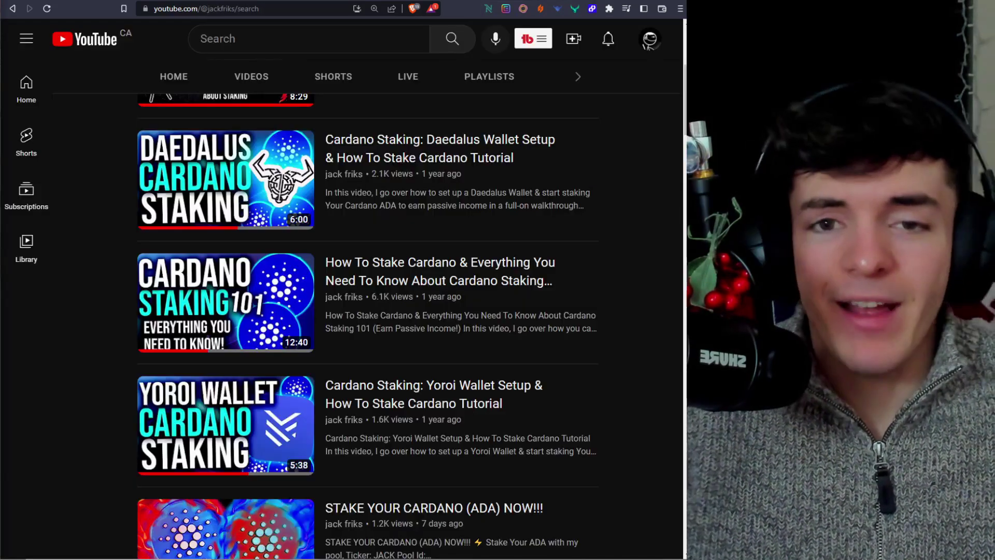